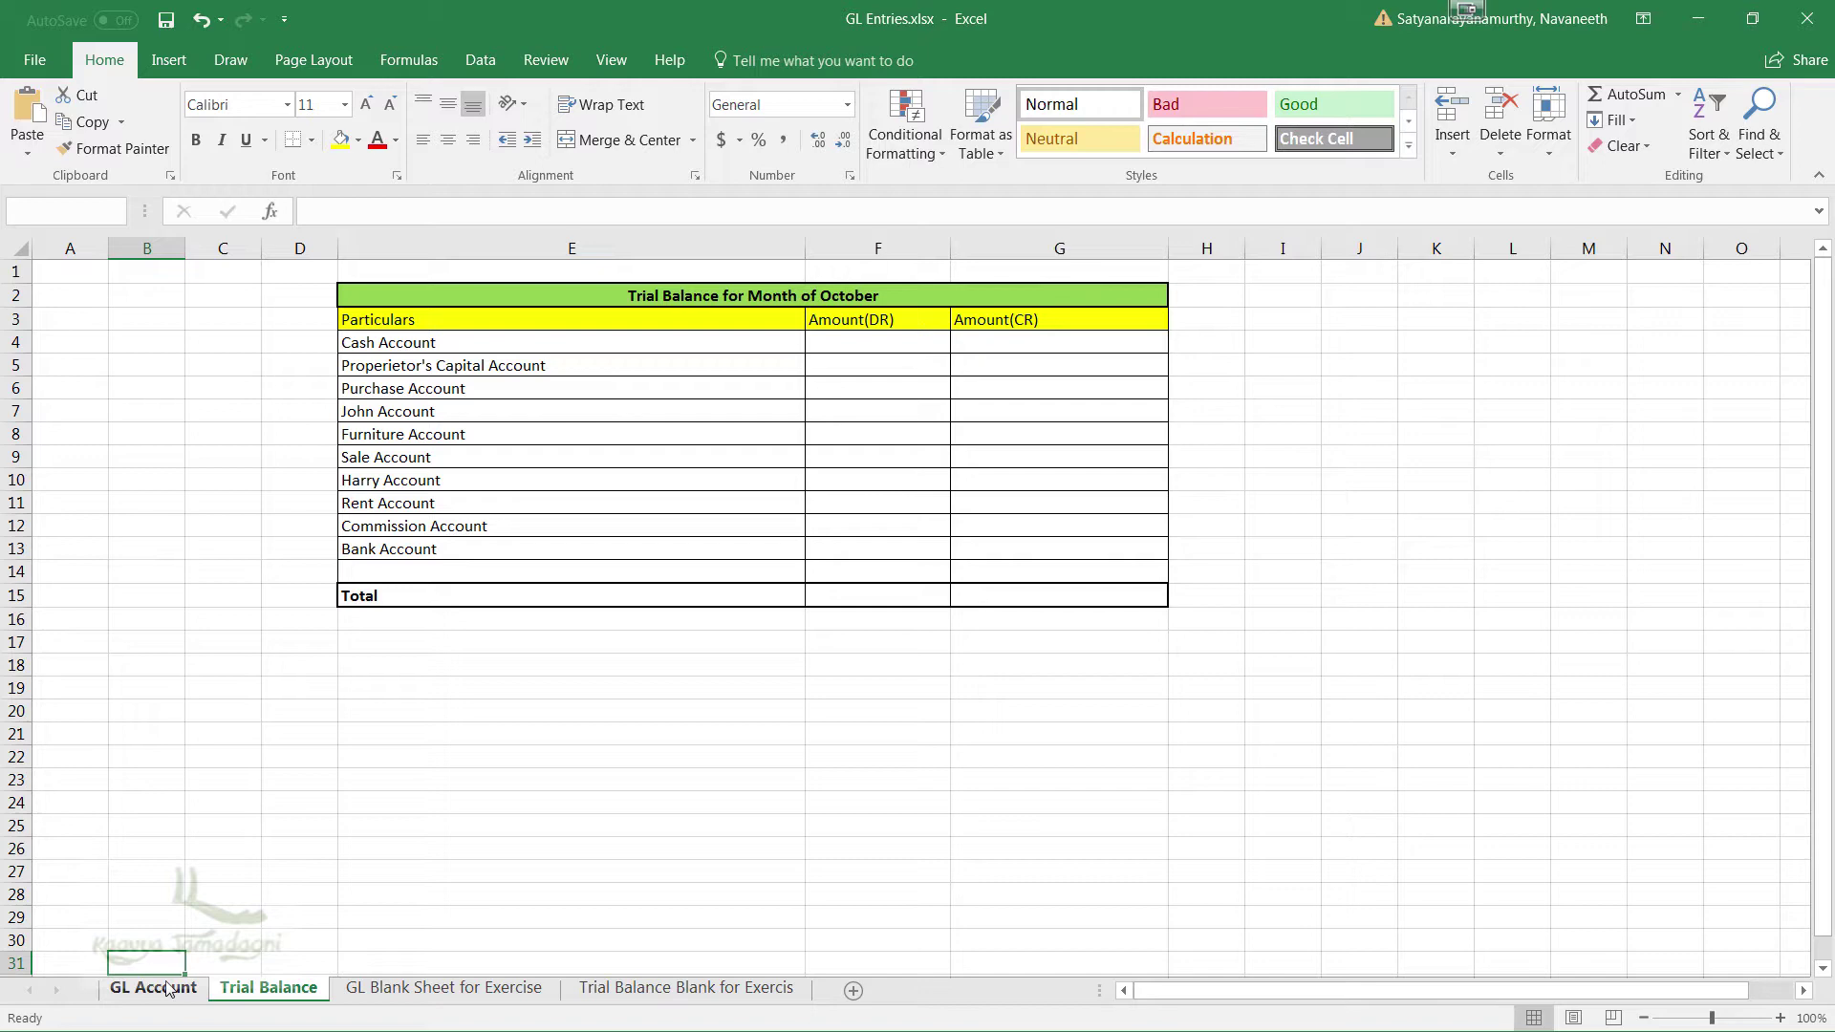
- Read the Cash Account ledger and enter its 3200 balance as a debit in F4
left_click(169, 987)
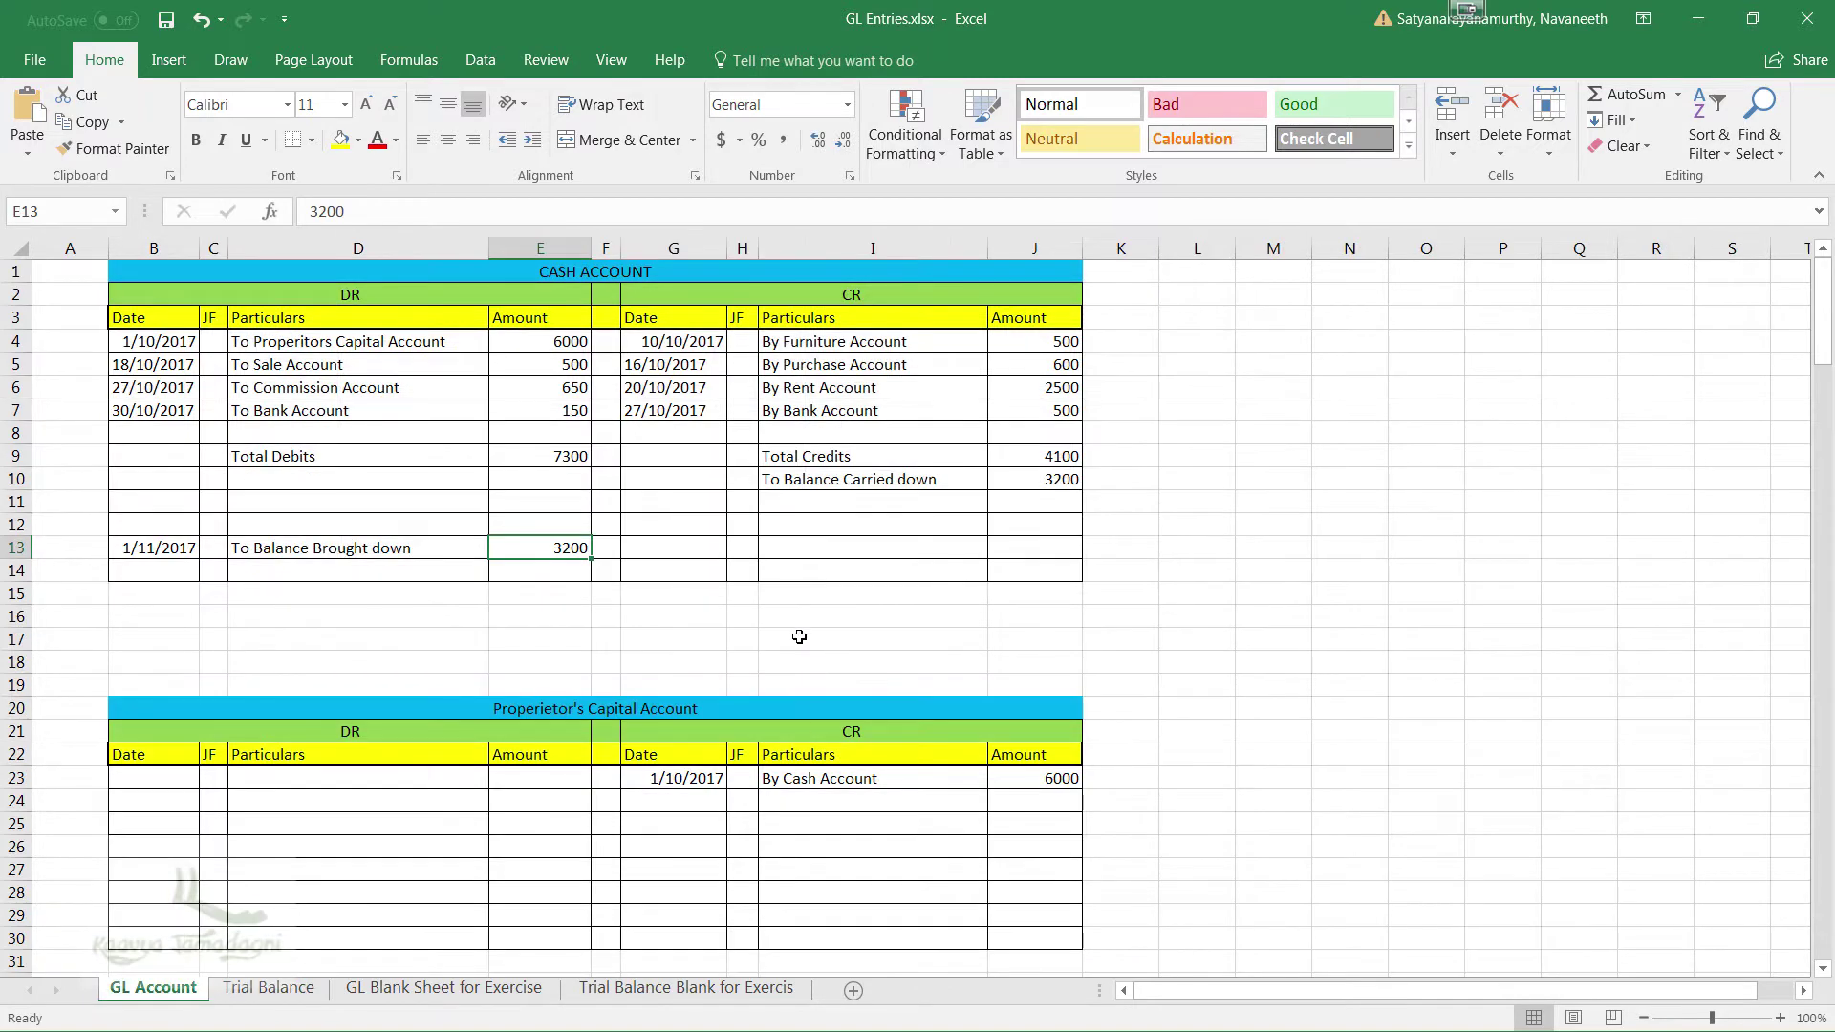
left_click(544, 639)
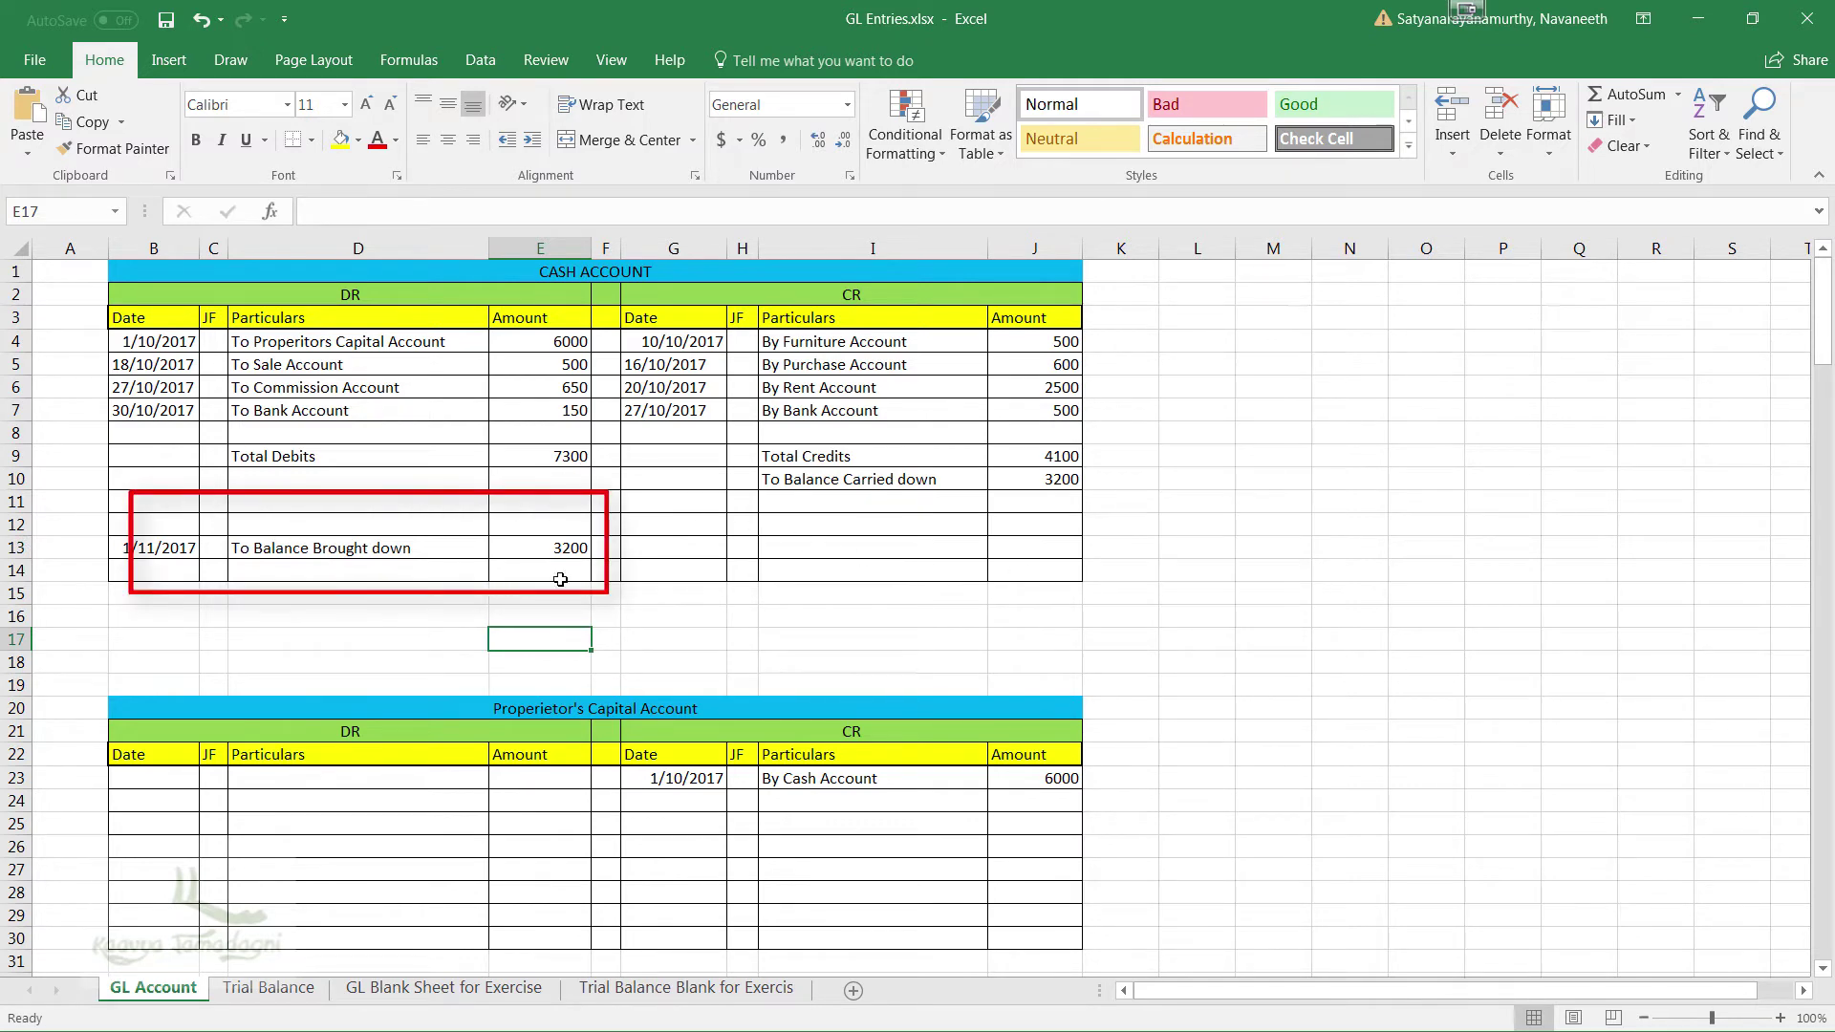
left_click(272, 998)
type("32")
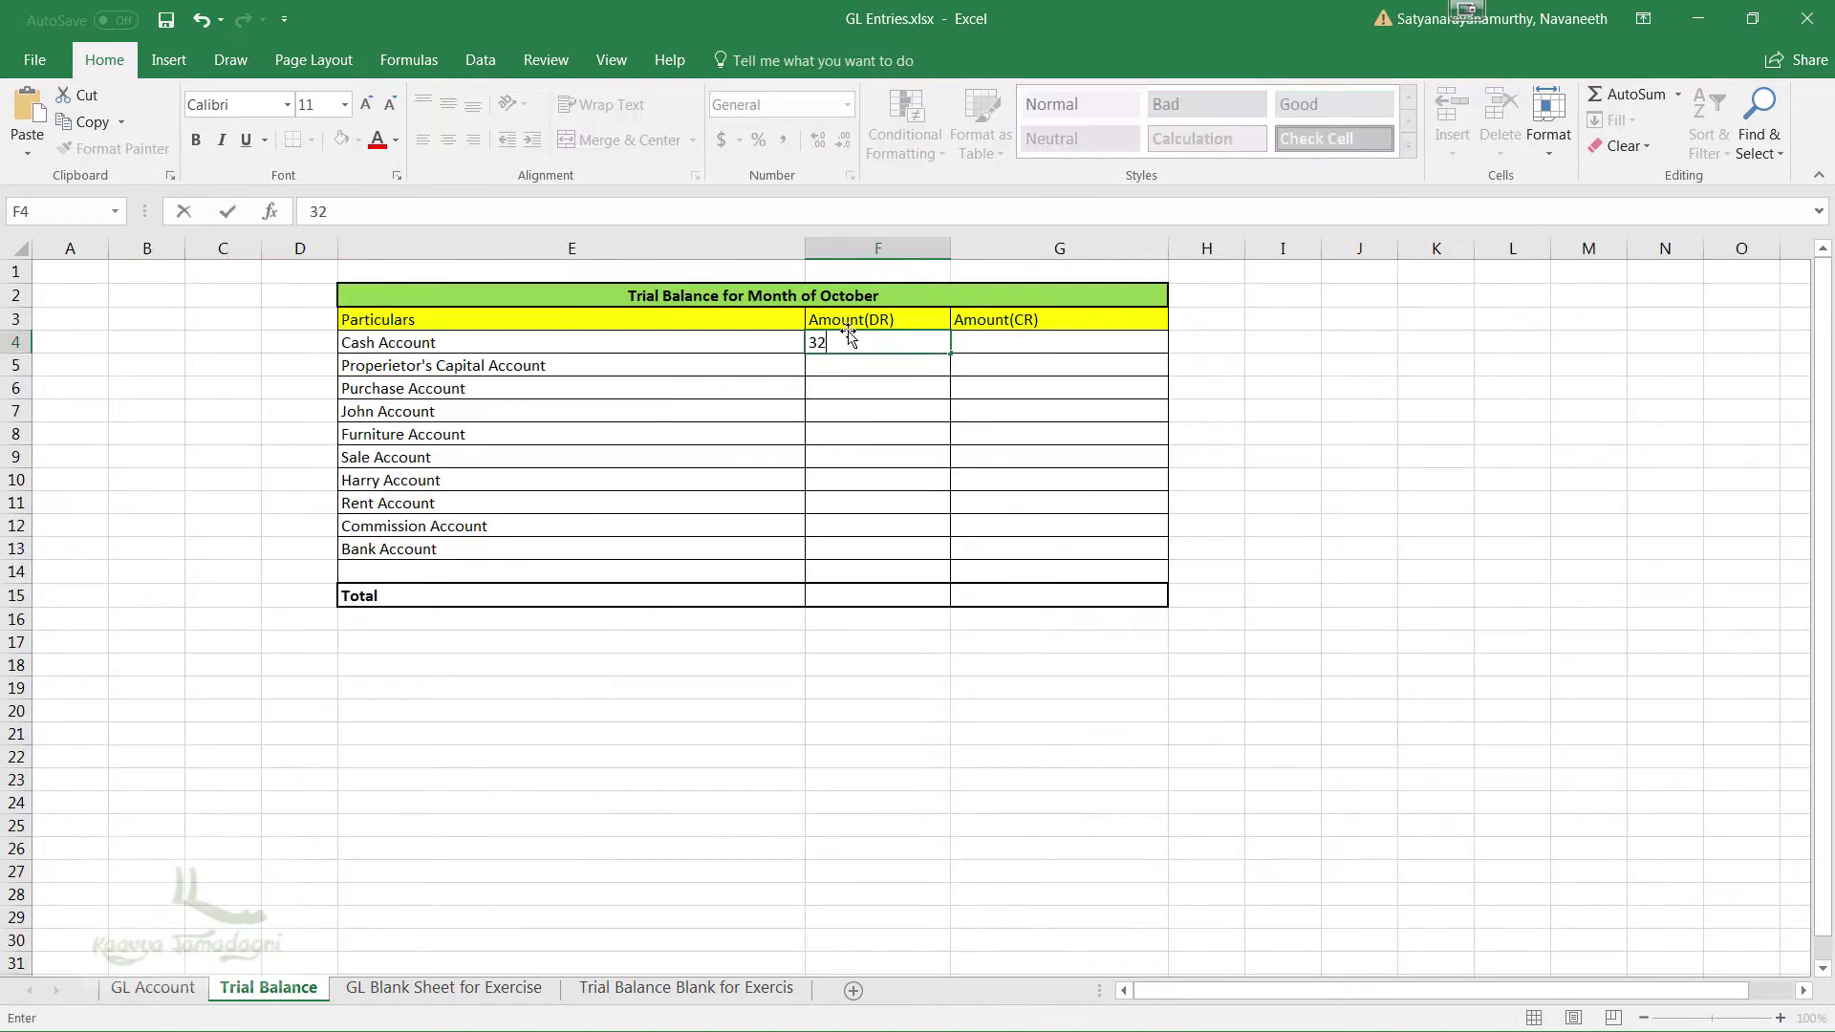
type("00")
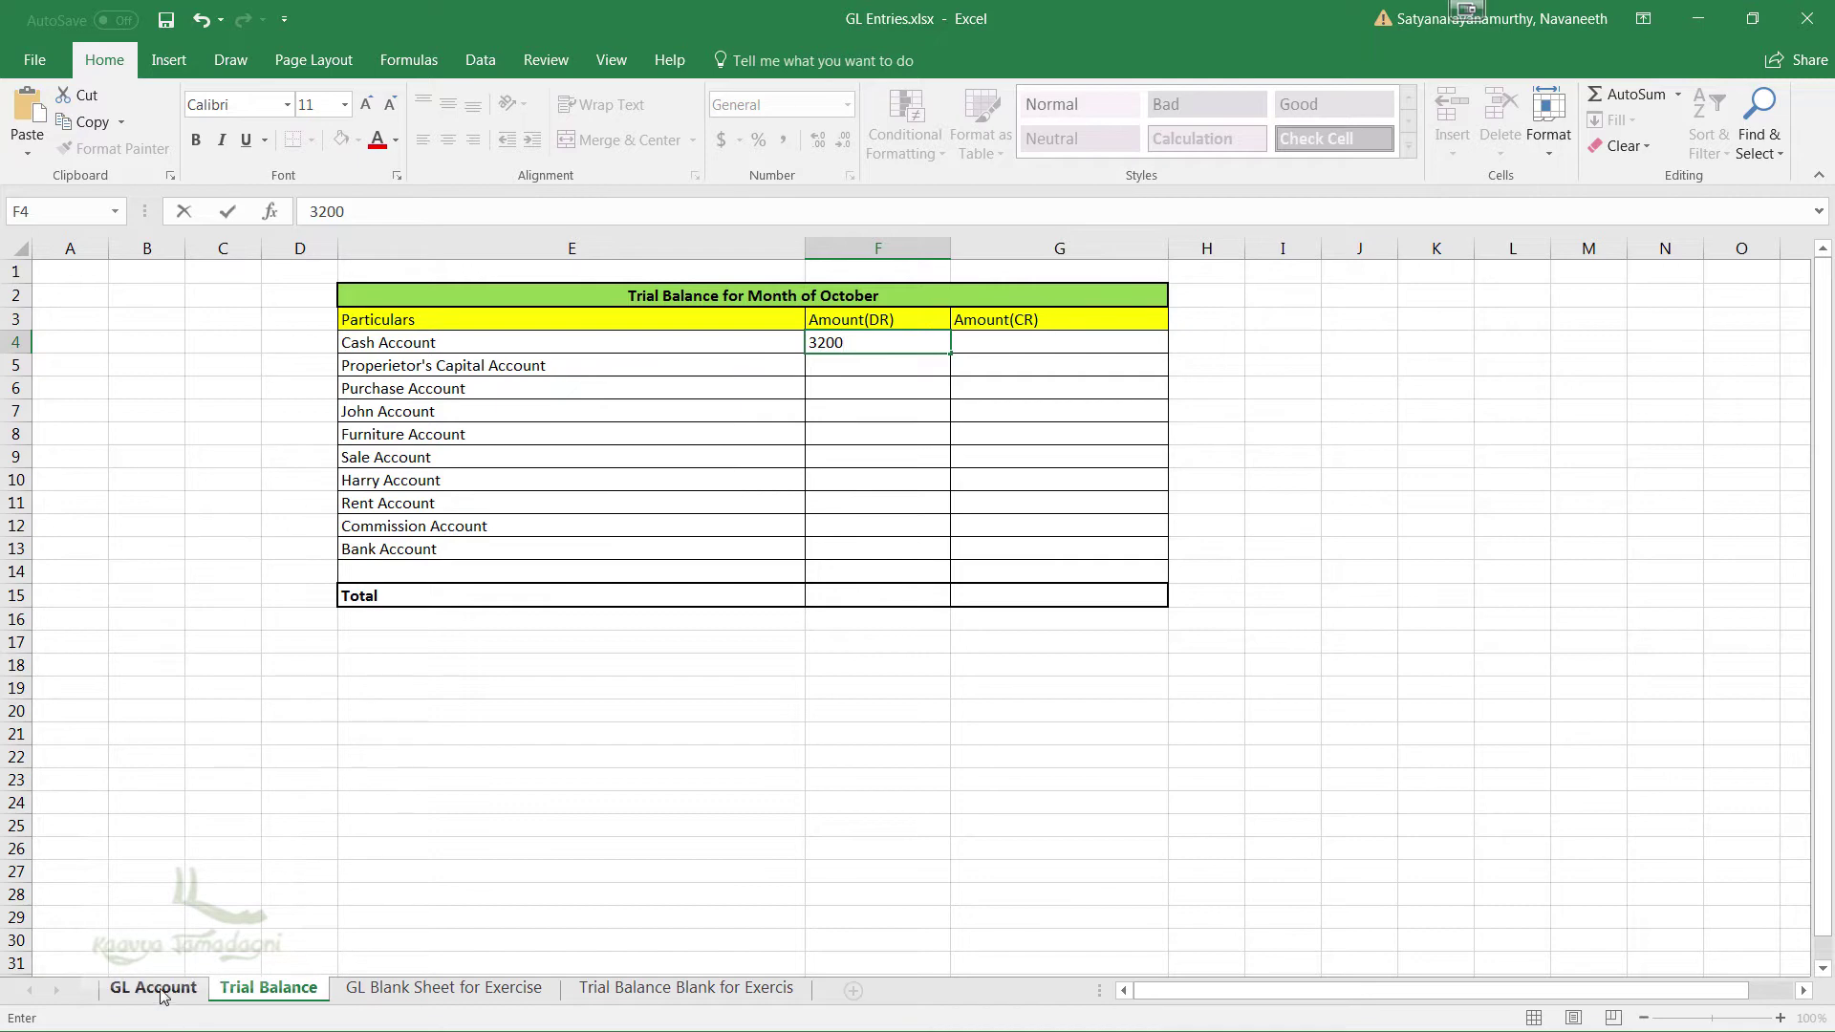
left_click(829, 707)
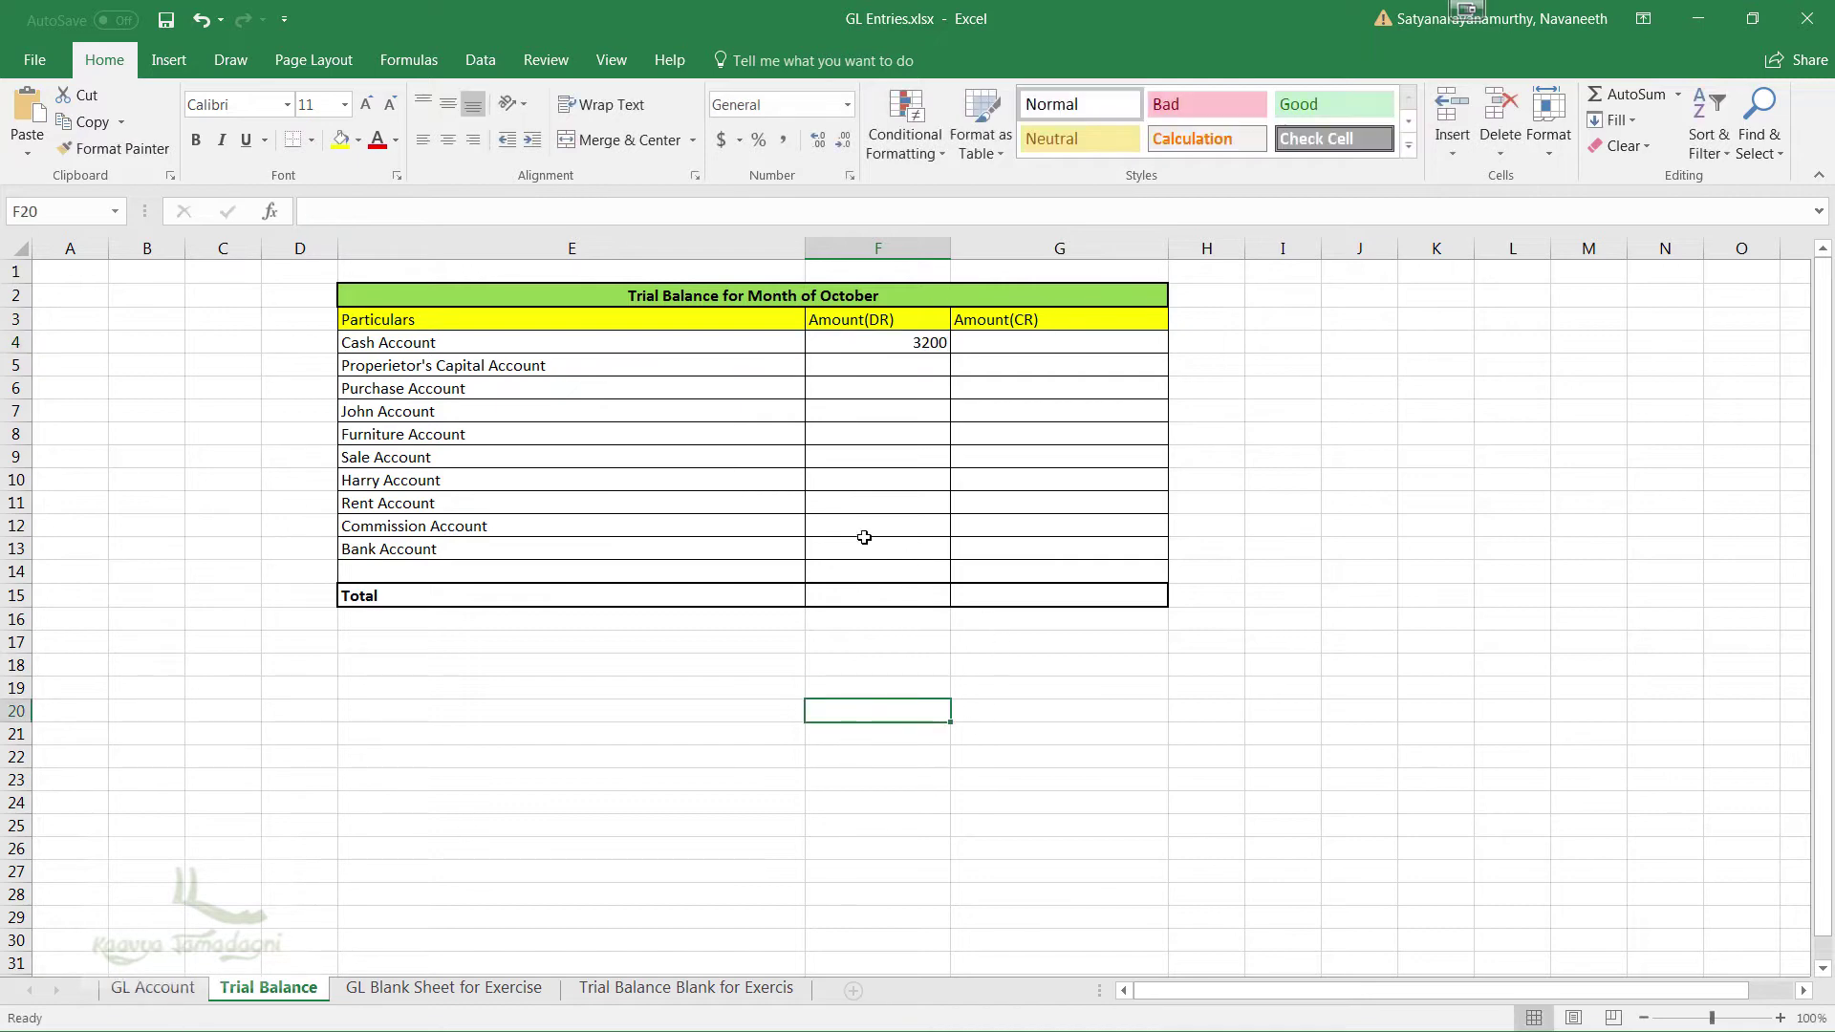
- Check the capital ledger and start the proprietor's 6000 credit in G5
left_click(152, 988)
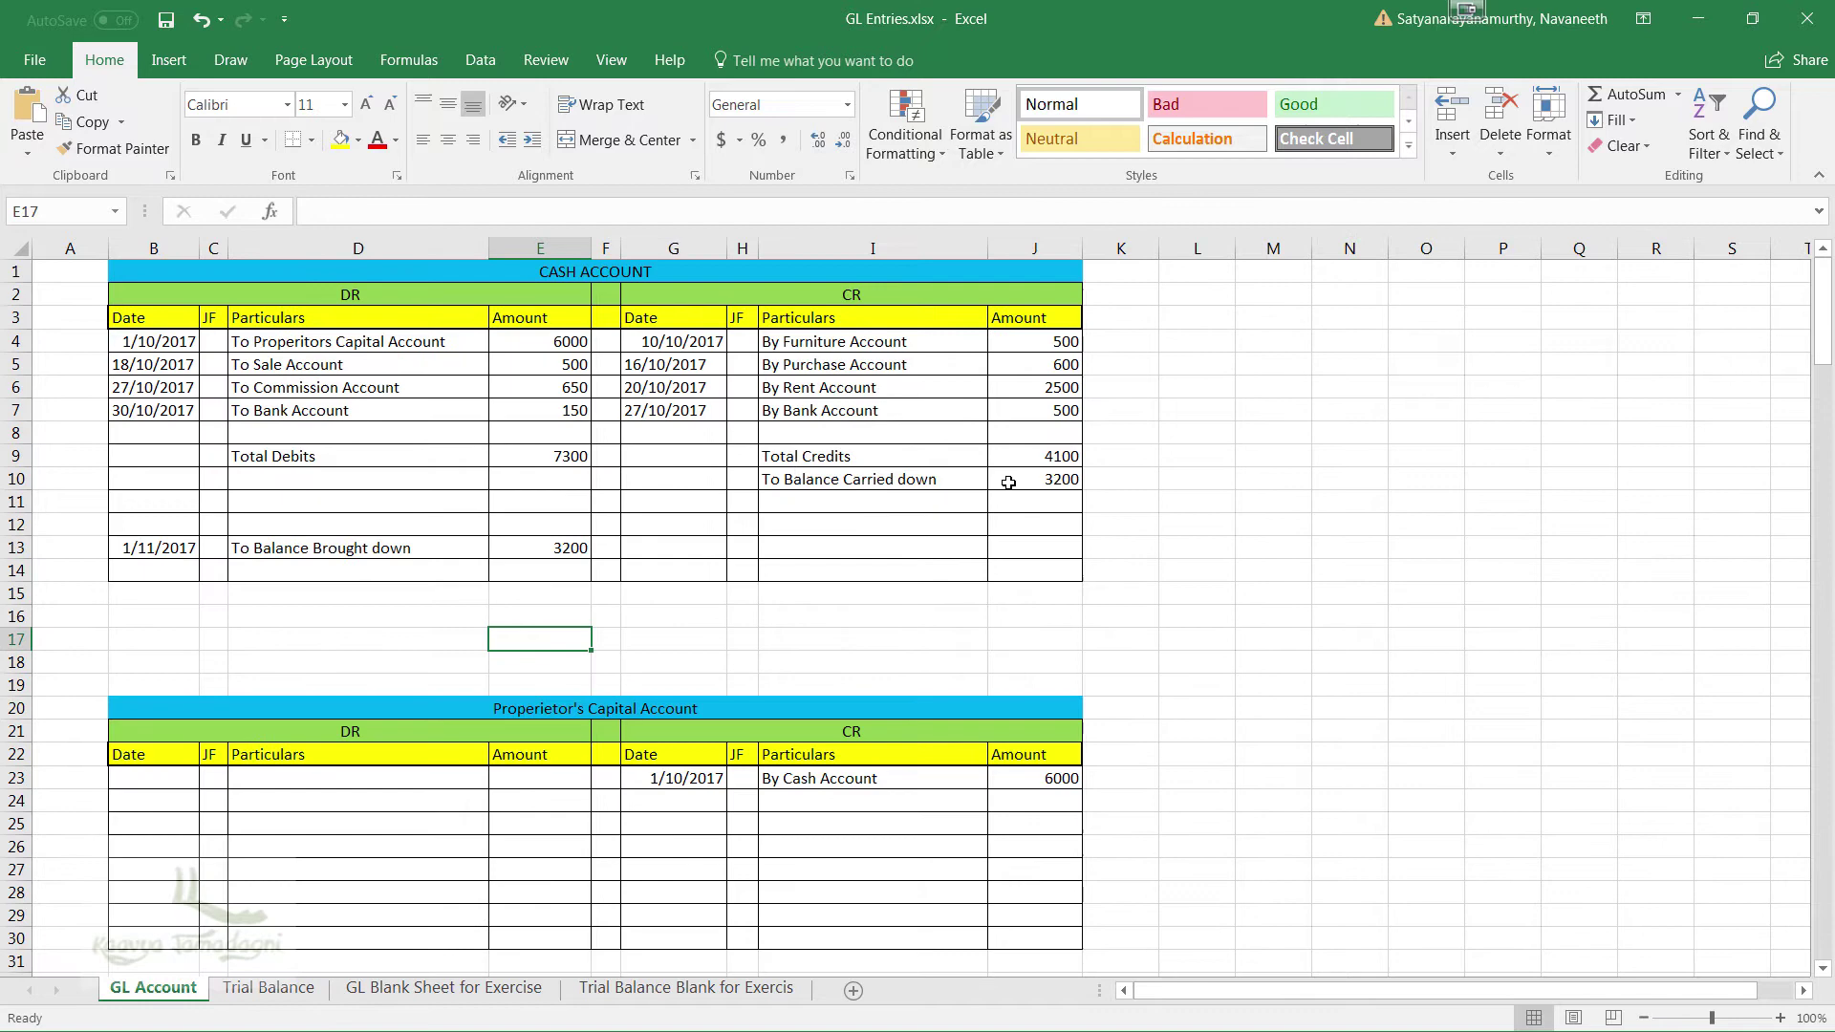
left_click(871, 636)
scroll(872, 634, "down", 1)
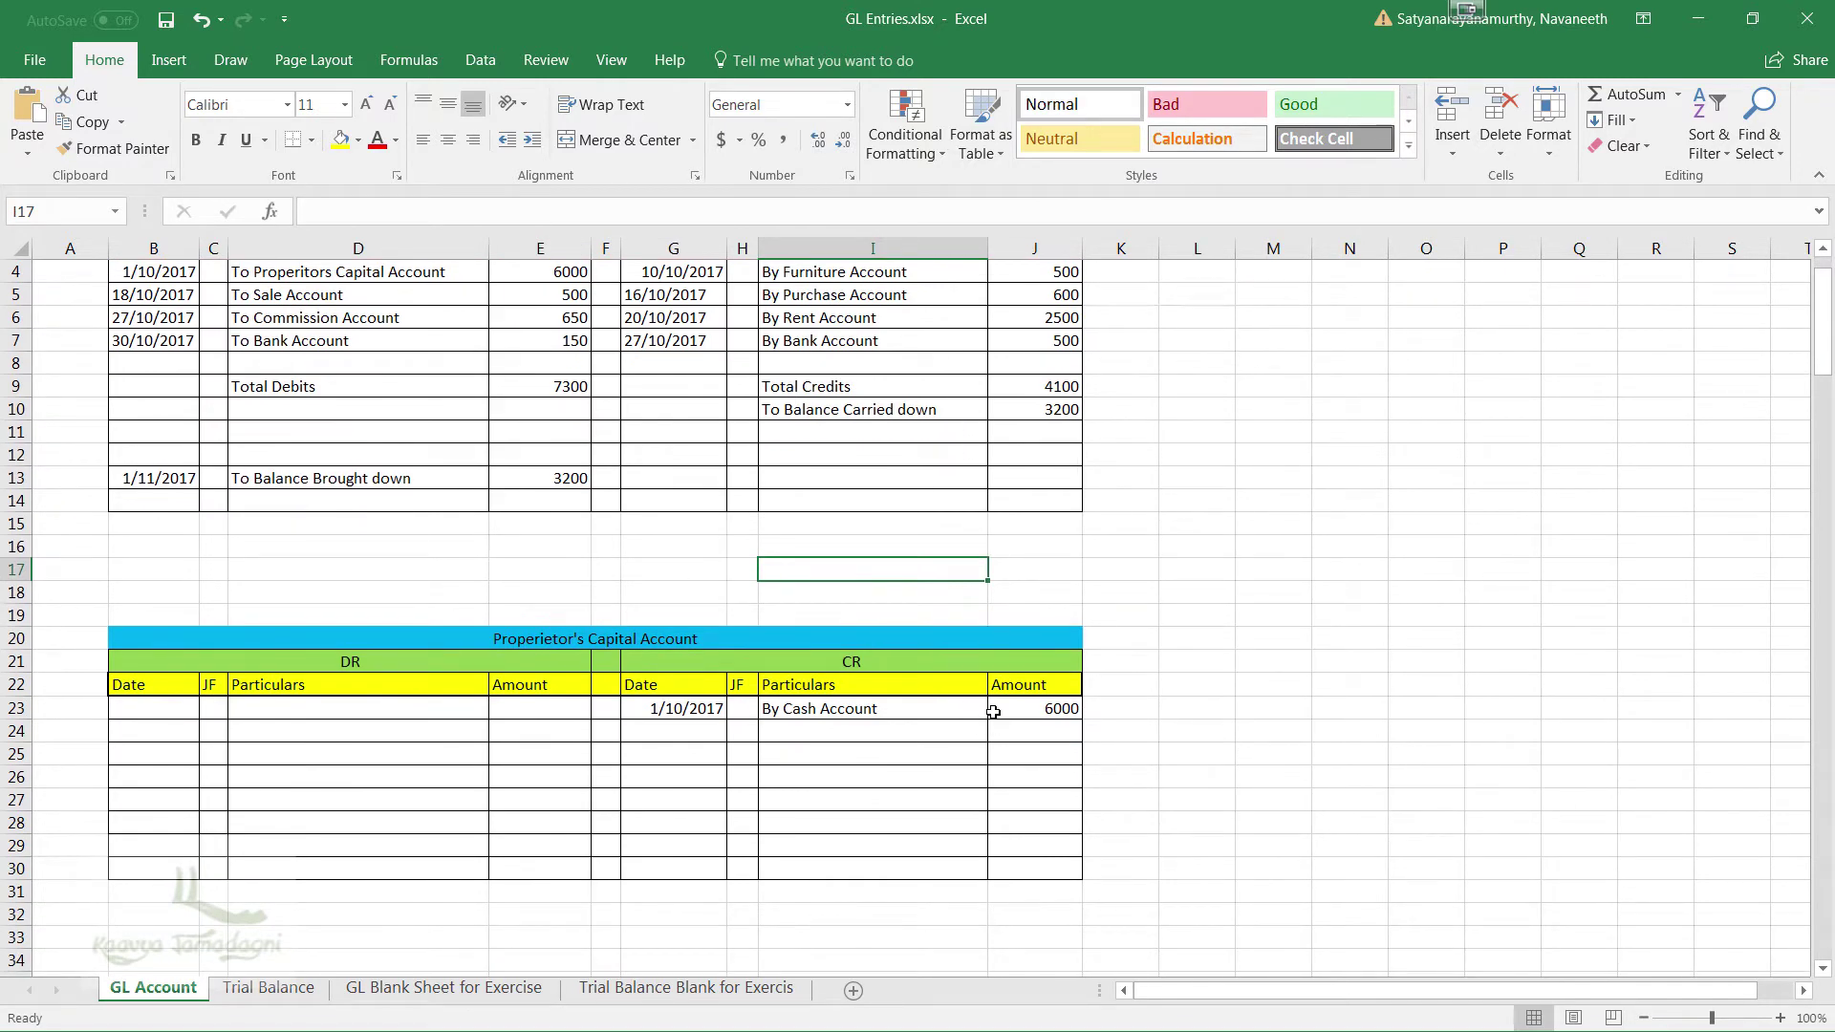
scroll(992, 711, "down", 1)
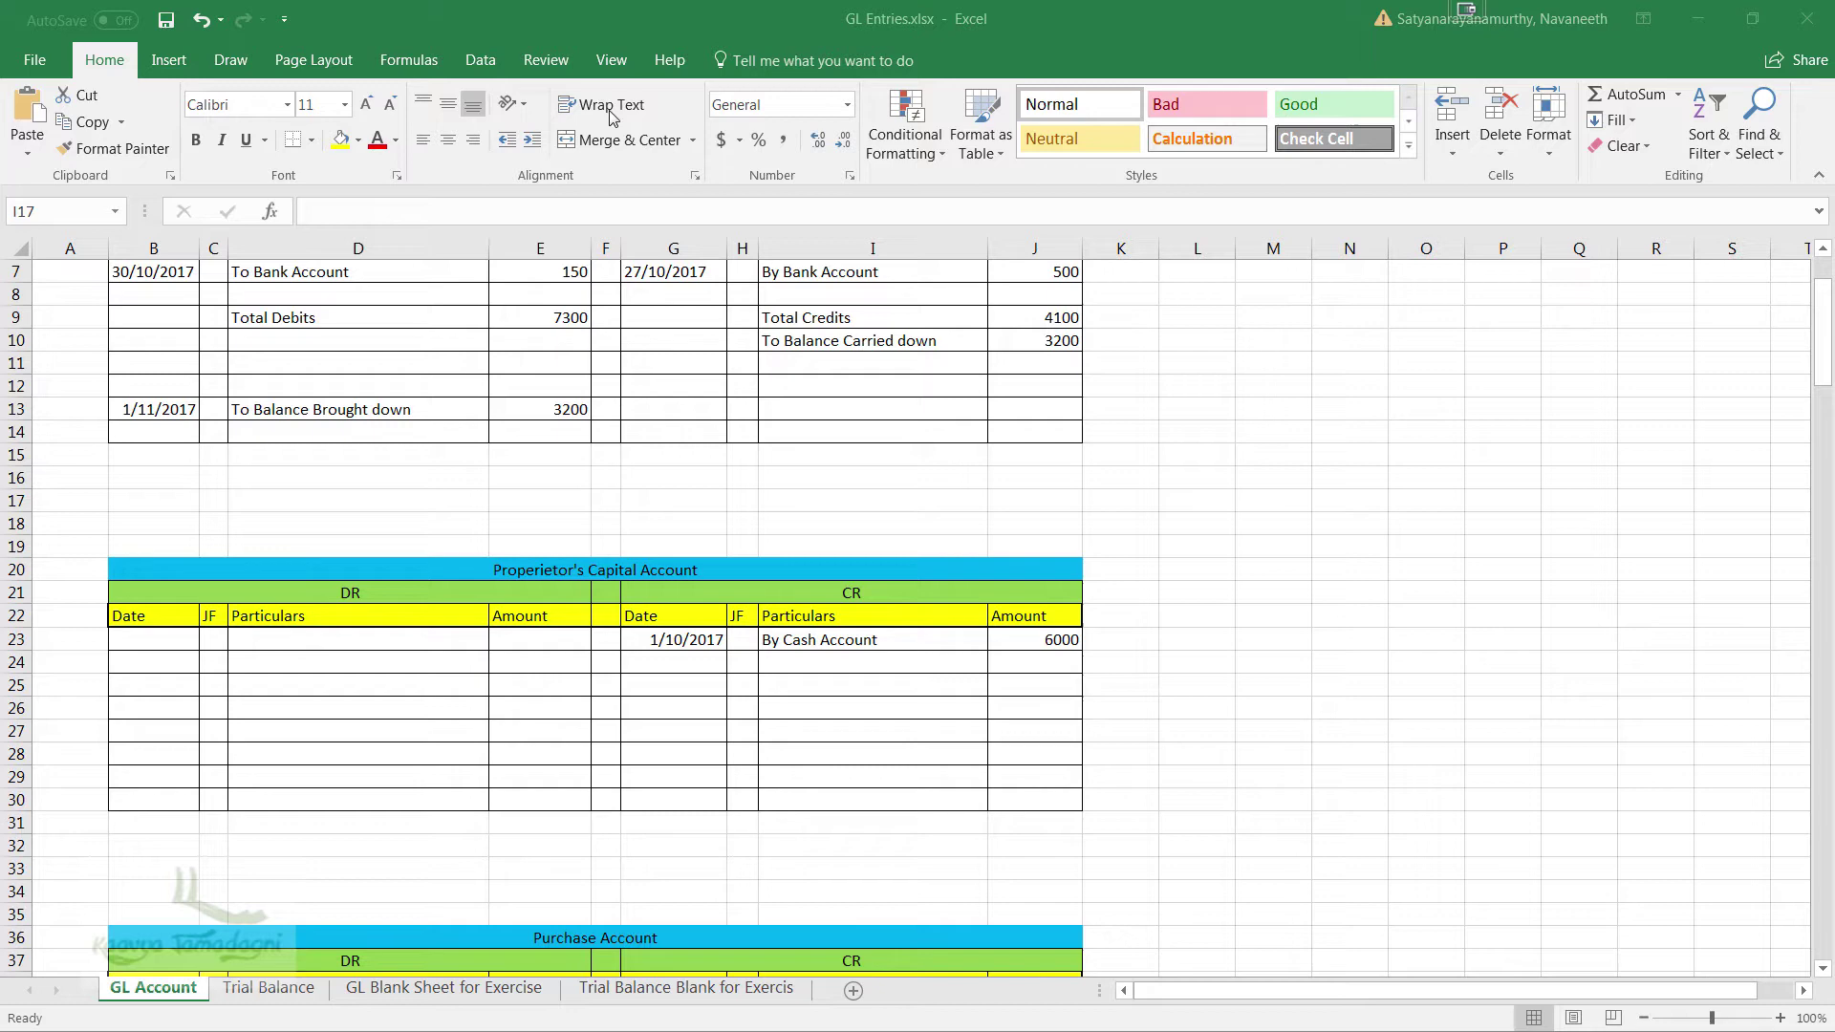
key("ctrl+Page_Down")
left_click(1001, 371)
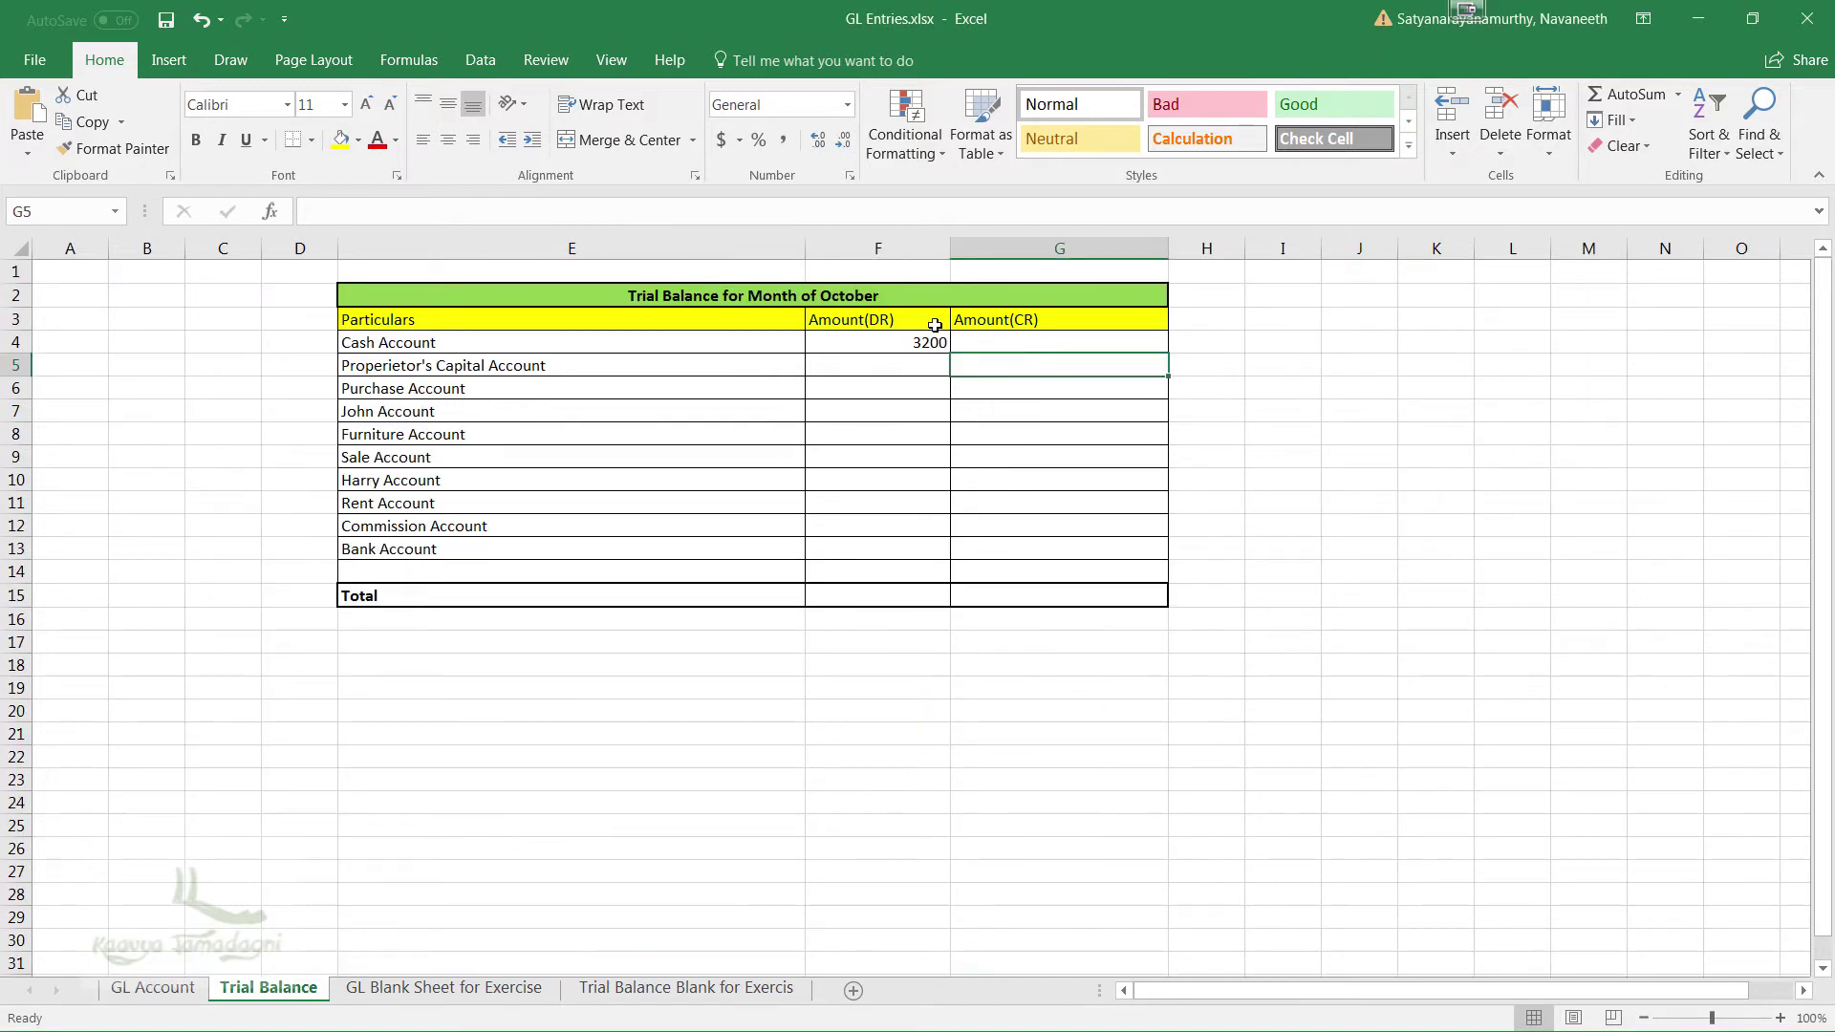
type("6000")
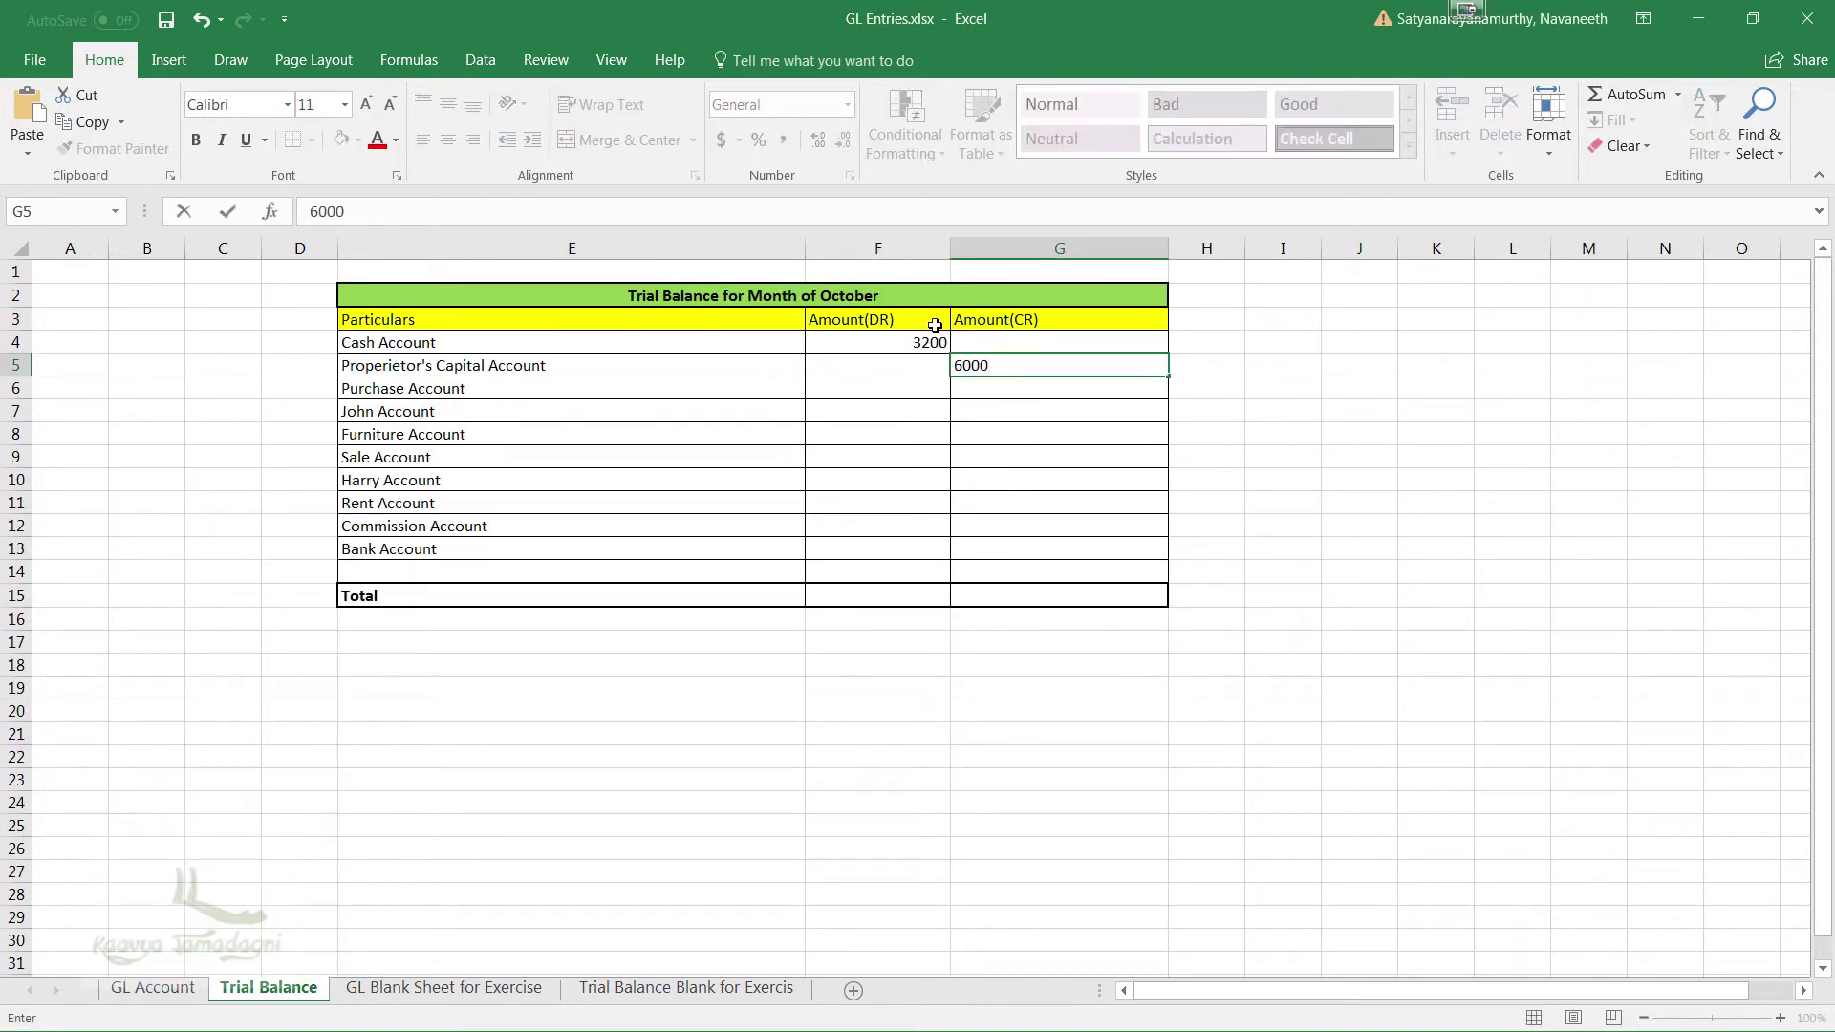
- Enter the Purchase Account 800 debit and John Account 200 credit from their ledgers
key("ctrl+Page_Up")
scroll(565, 787, "down", 1)
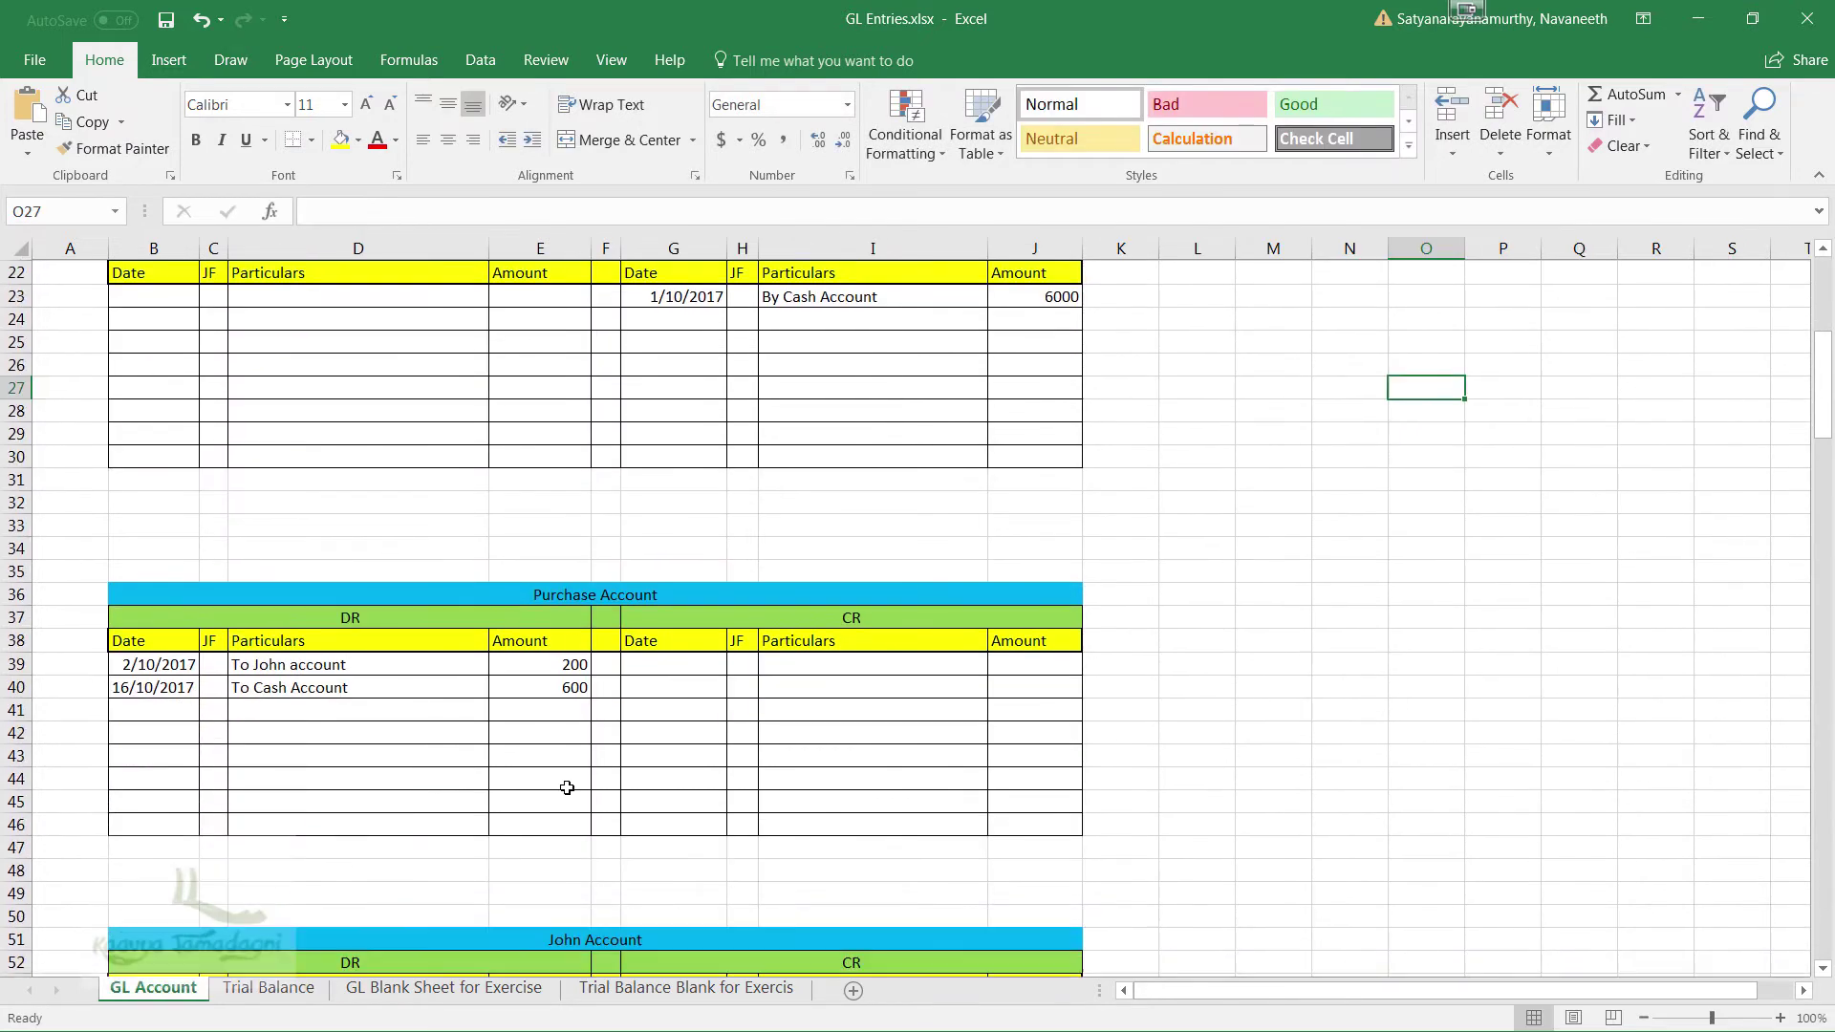
left_click(267, 987)
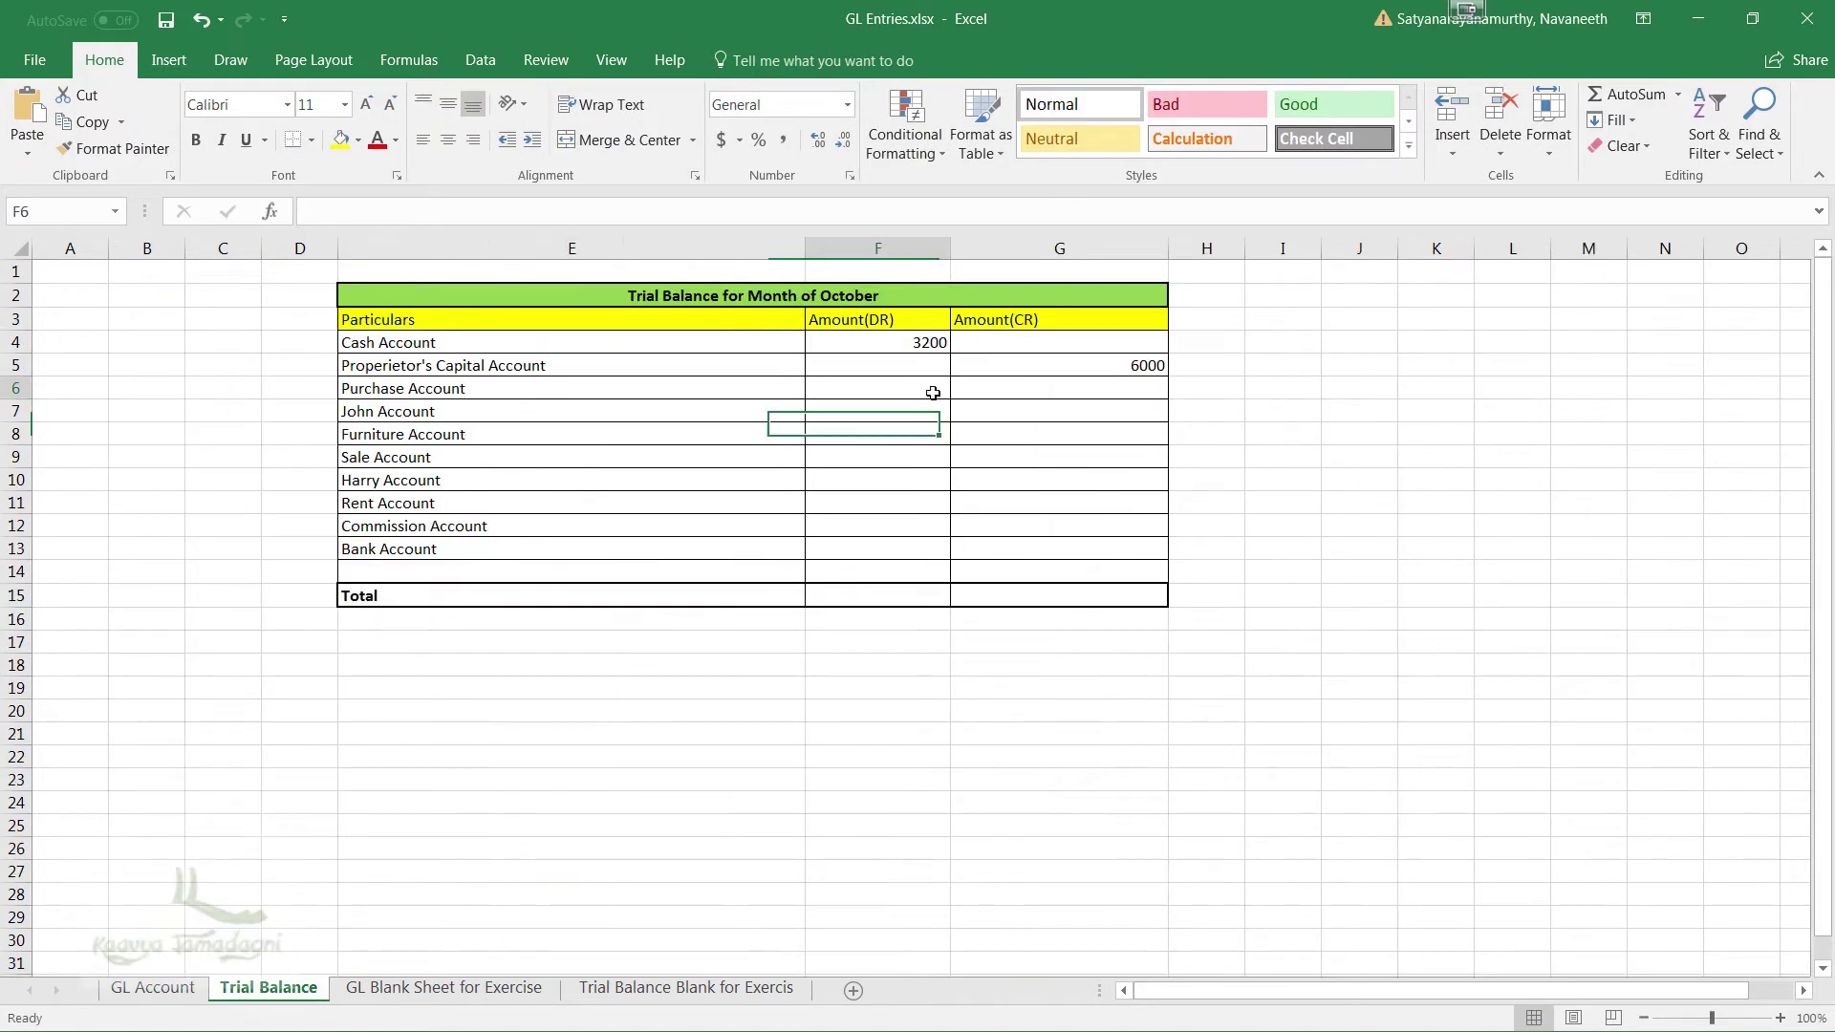
left_click(934, 389)
type("800")
left_click(223, 847)
left_click(154, 989)
scroll(717, 889, "down", 4)
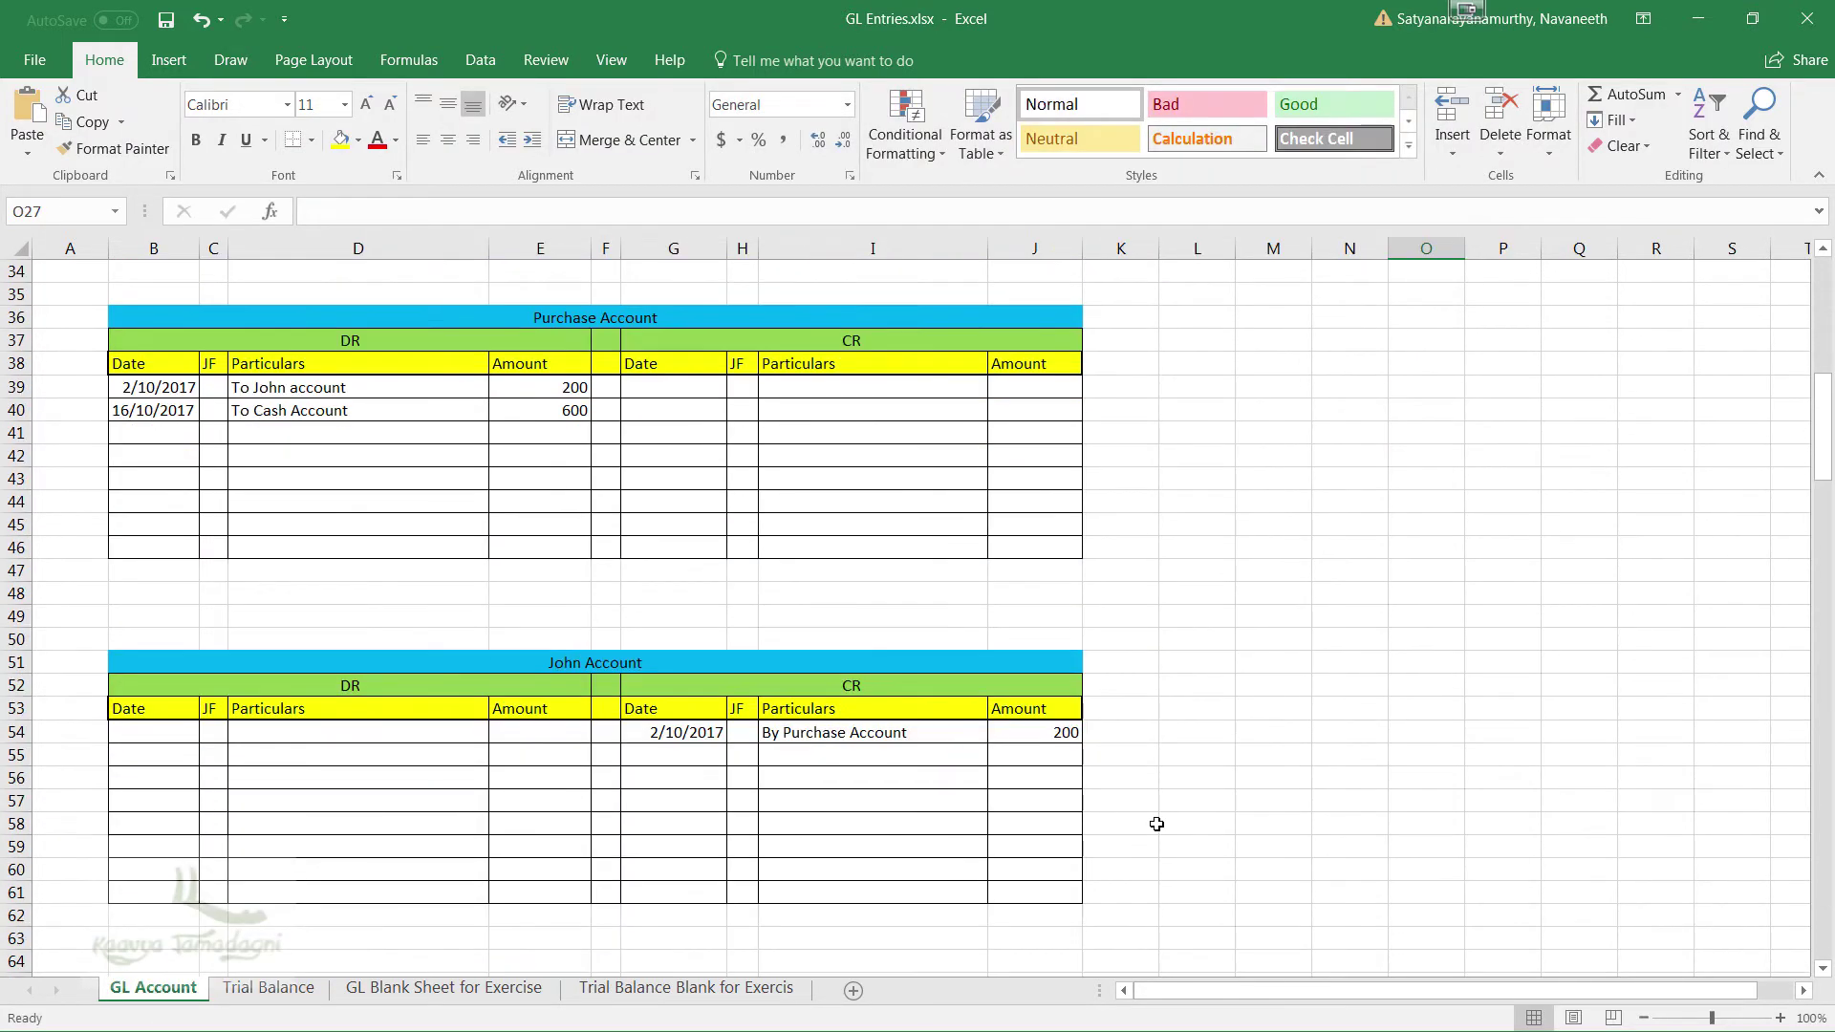
key("ctrl+Page_Down")
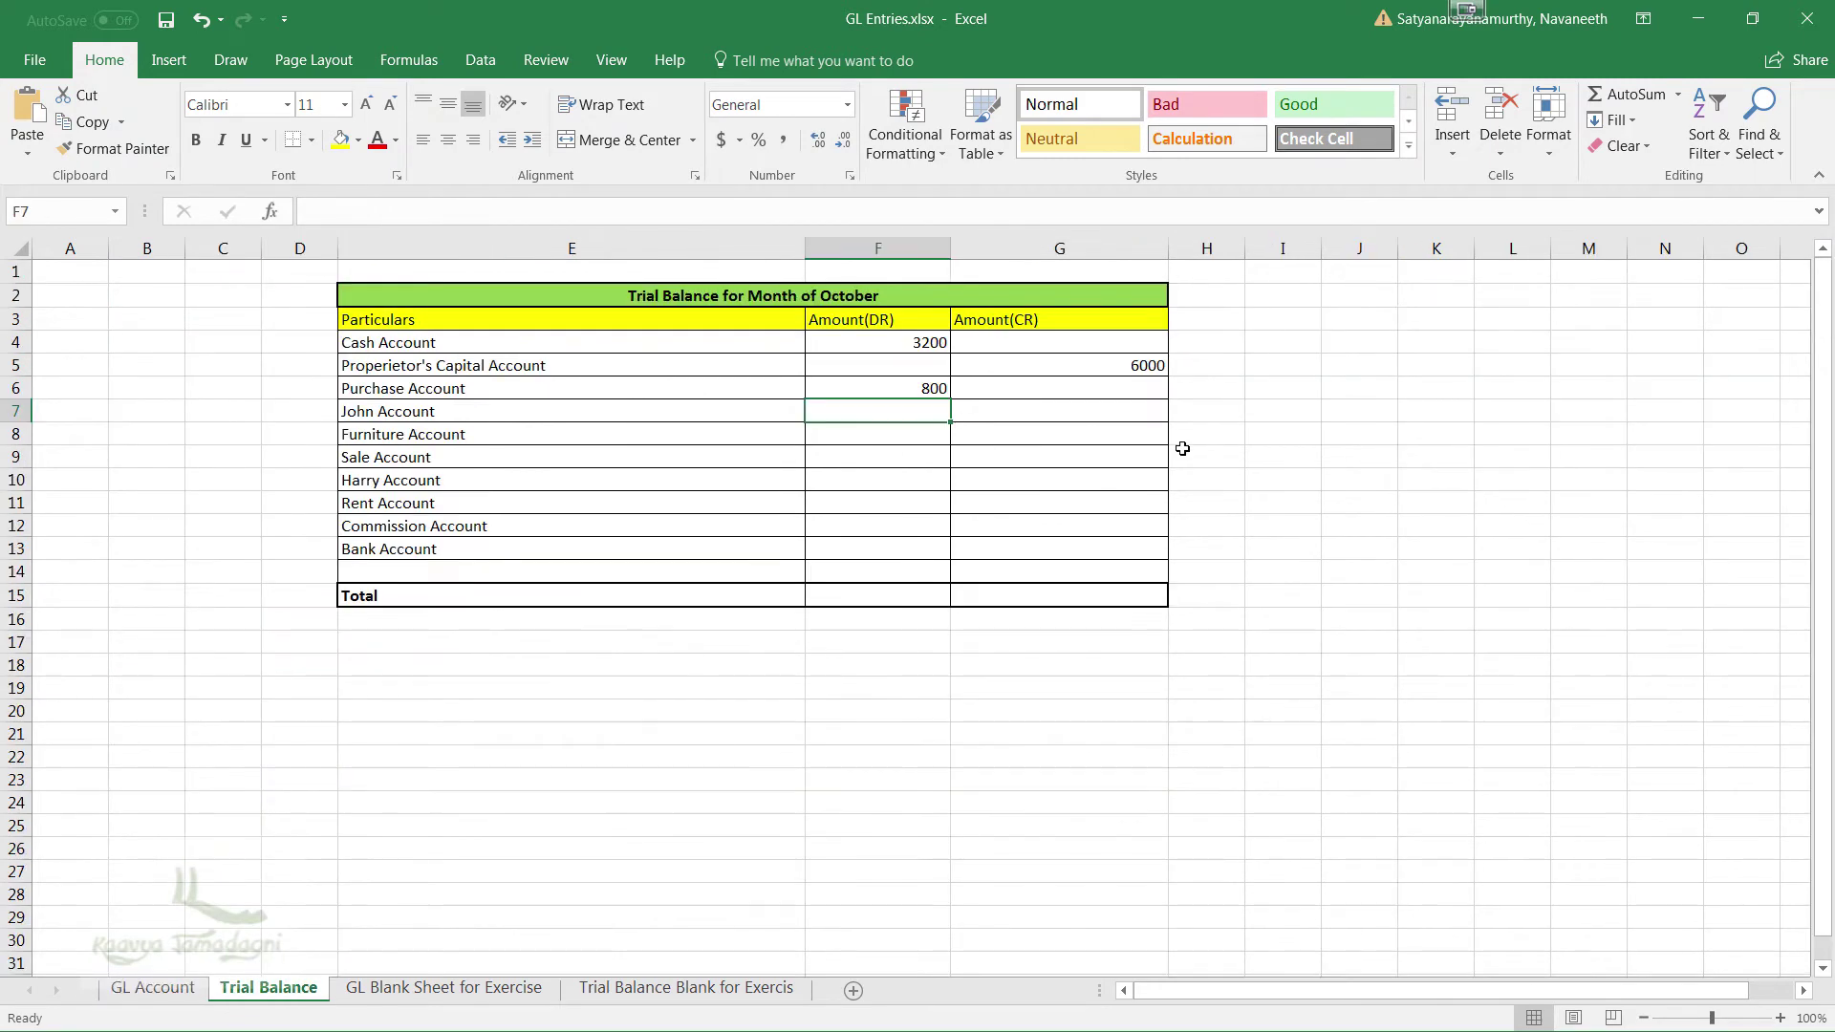
left_click(967, 412)
type("200")
left_click(160, 994)
scroll(1180, 789, "down", 5)
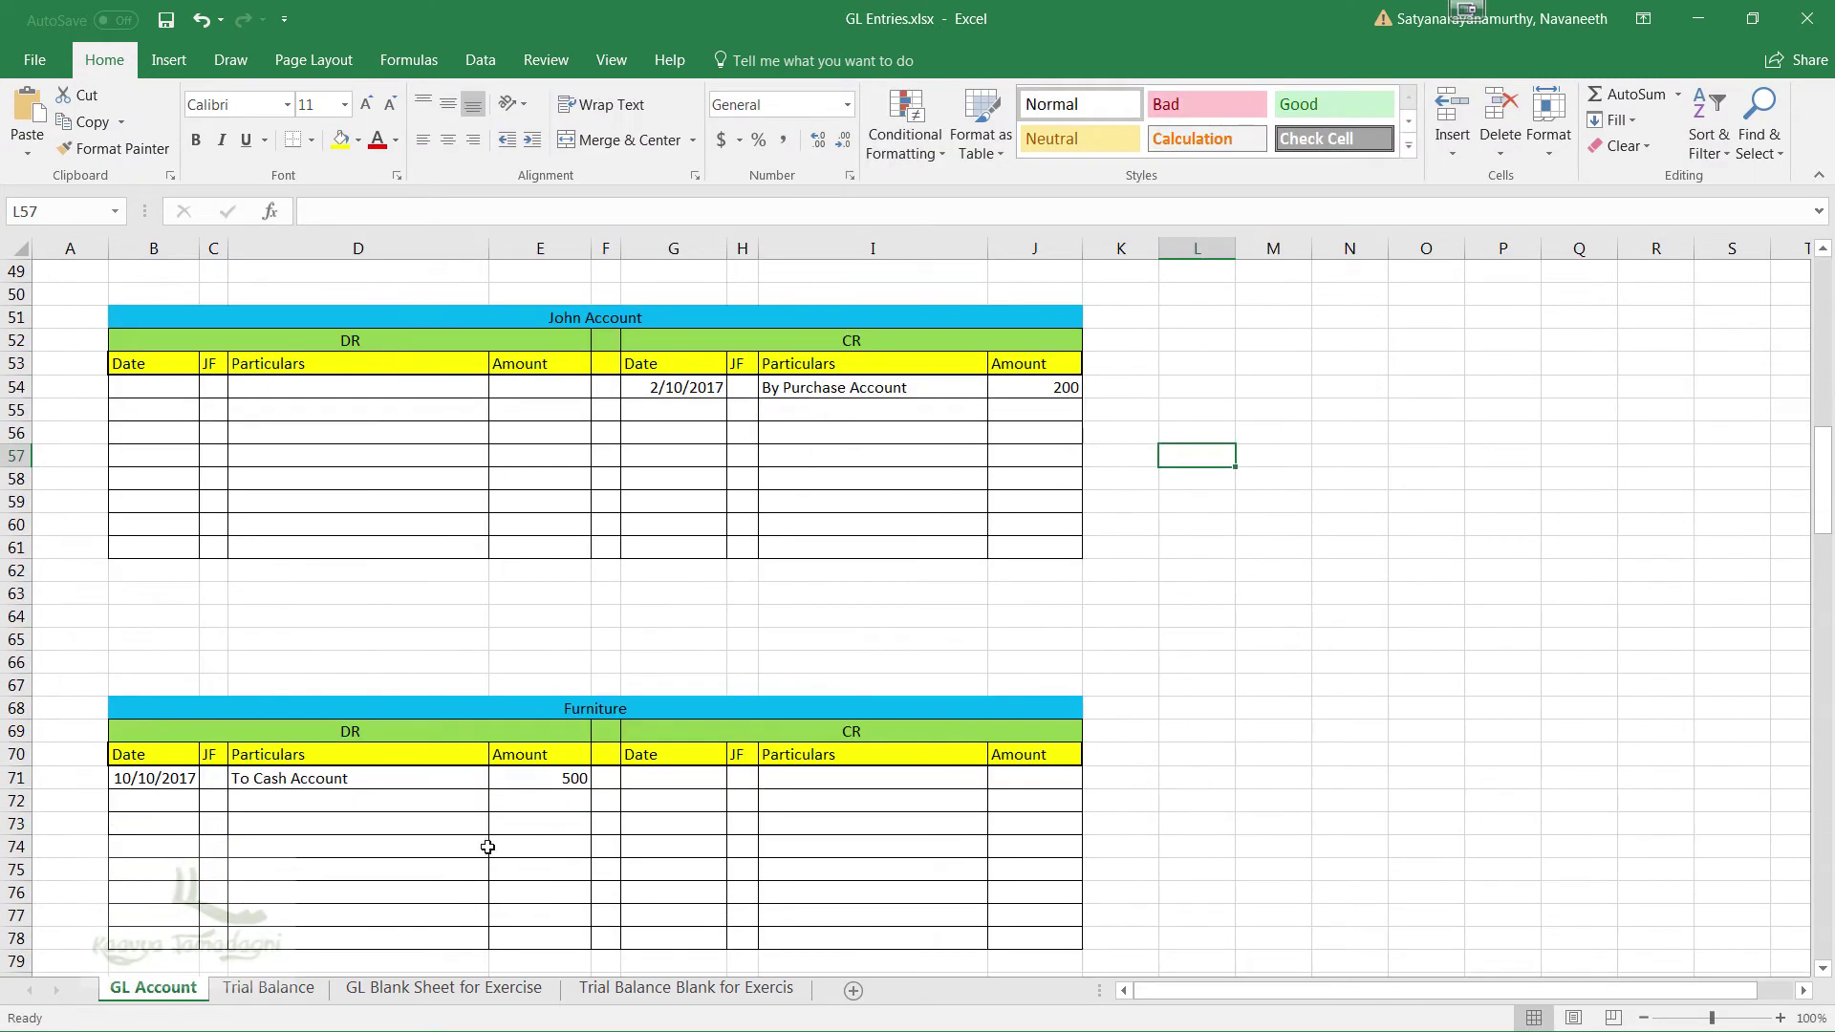
- Enter the Furniture 500 debit, Sale 600 credit and Harry 100 debit from their ledgers
key("ctrl+Page_Down")
left_click(913, 438)
type("500")
left_click(153, 989)
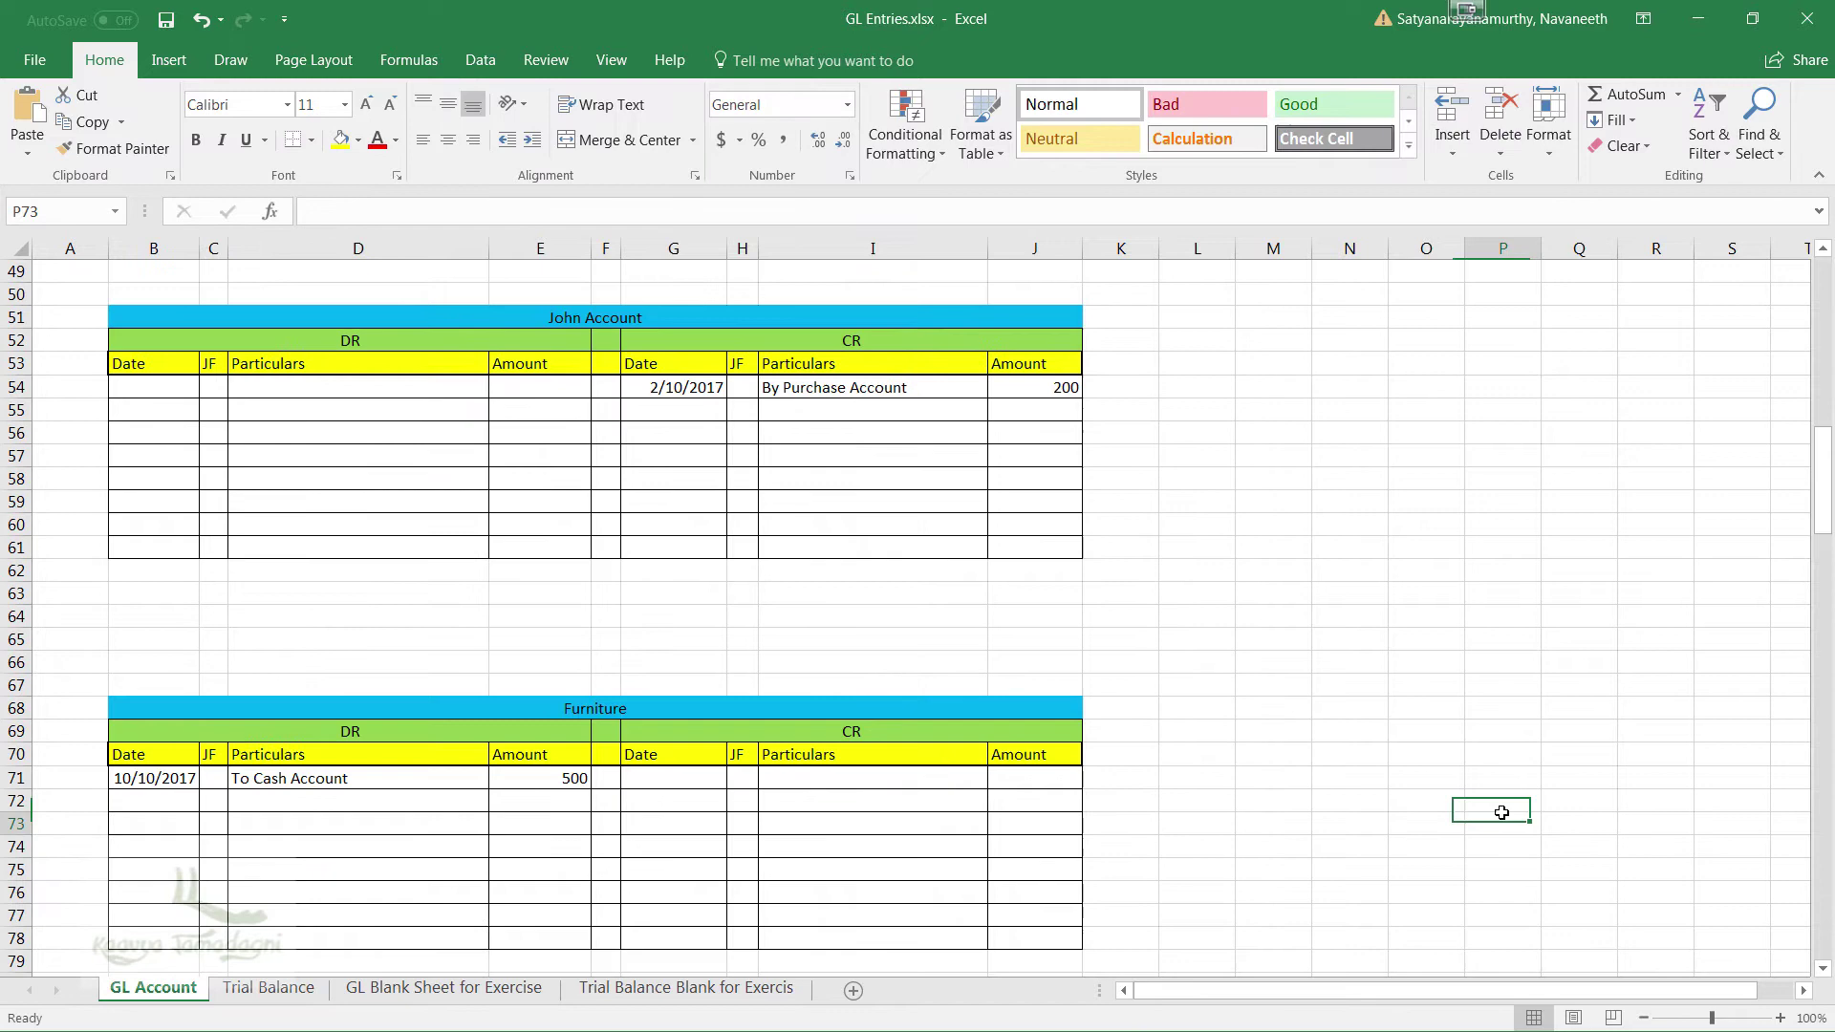
scroll(1505, 808, "down", 5)
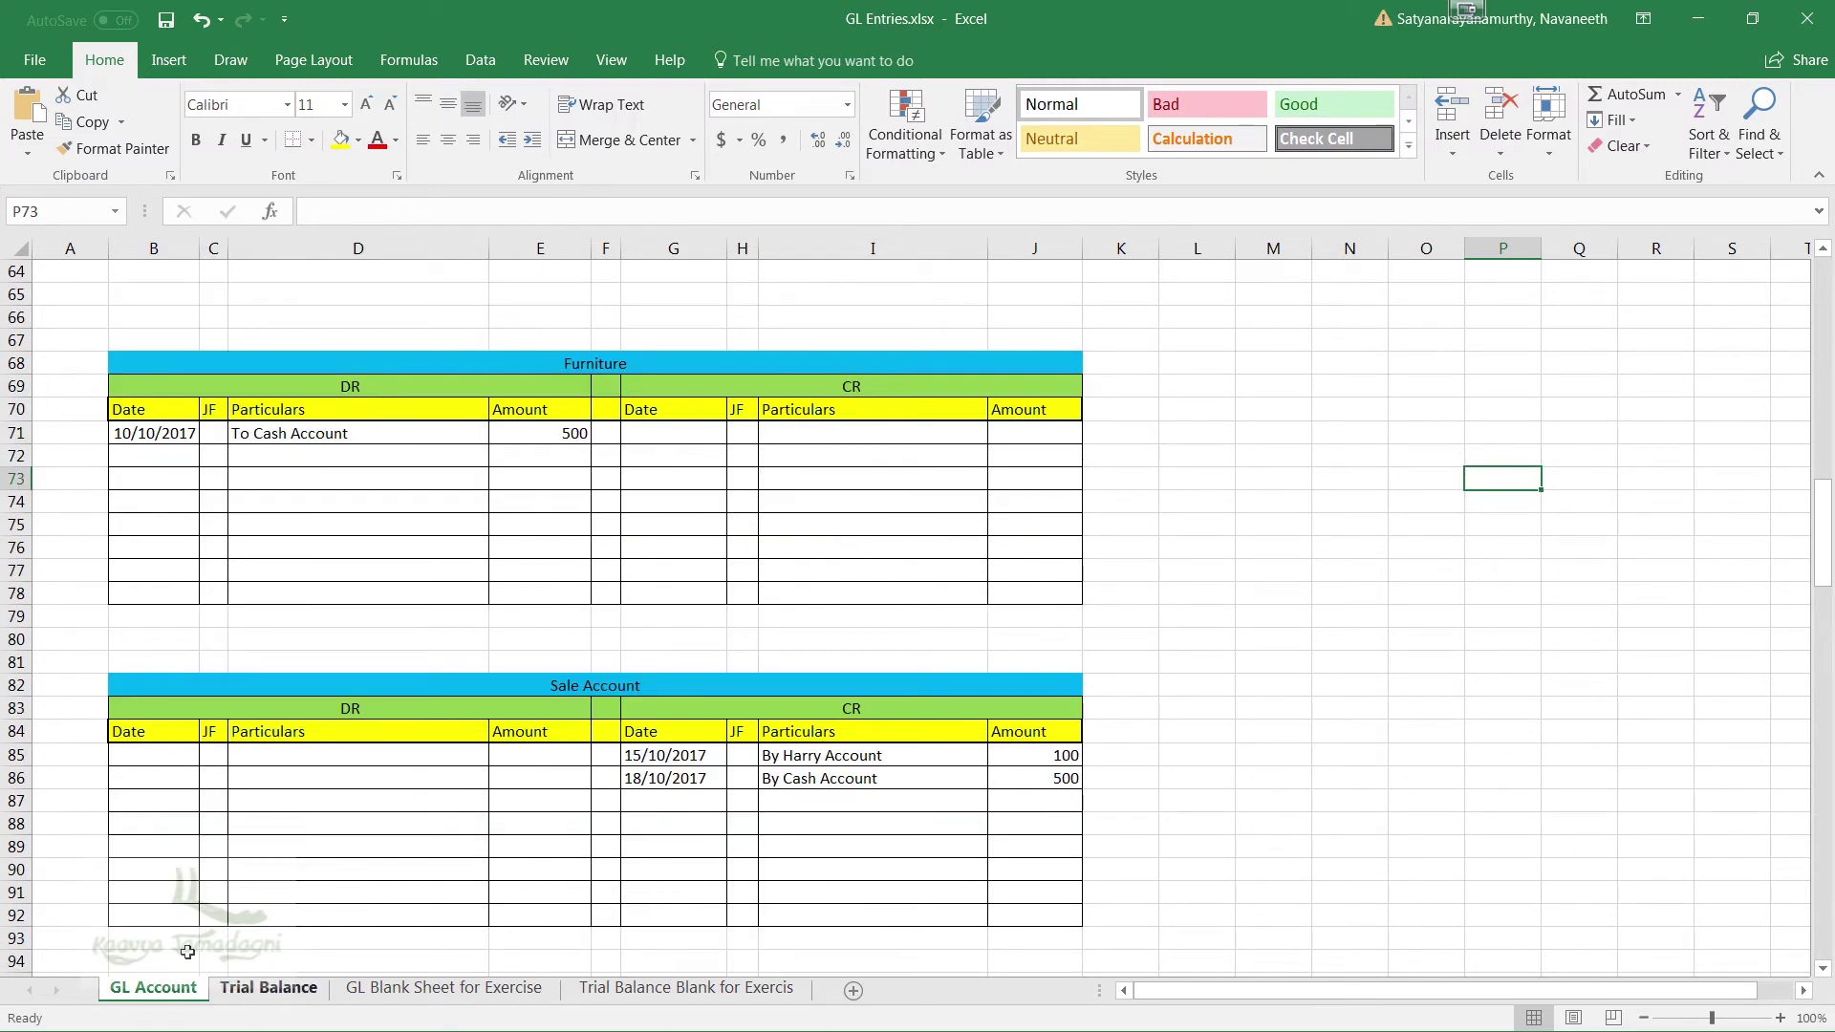
left_click(266, 987)
left_click(1016, 461)
type("600")
left_click(154, 988)
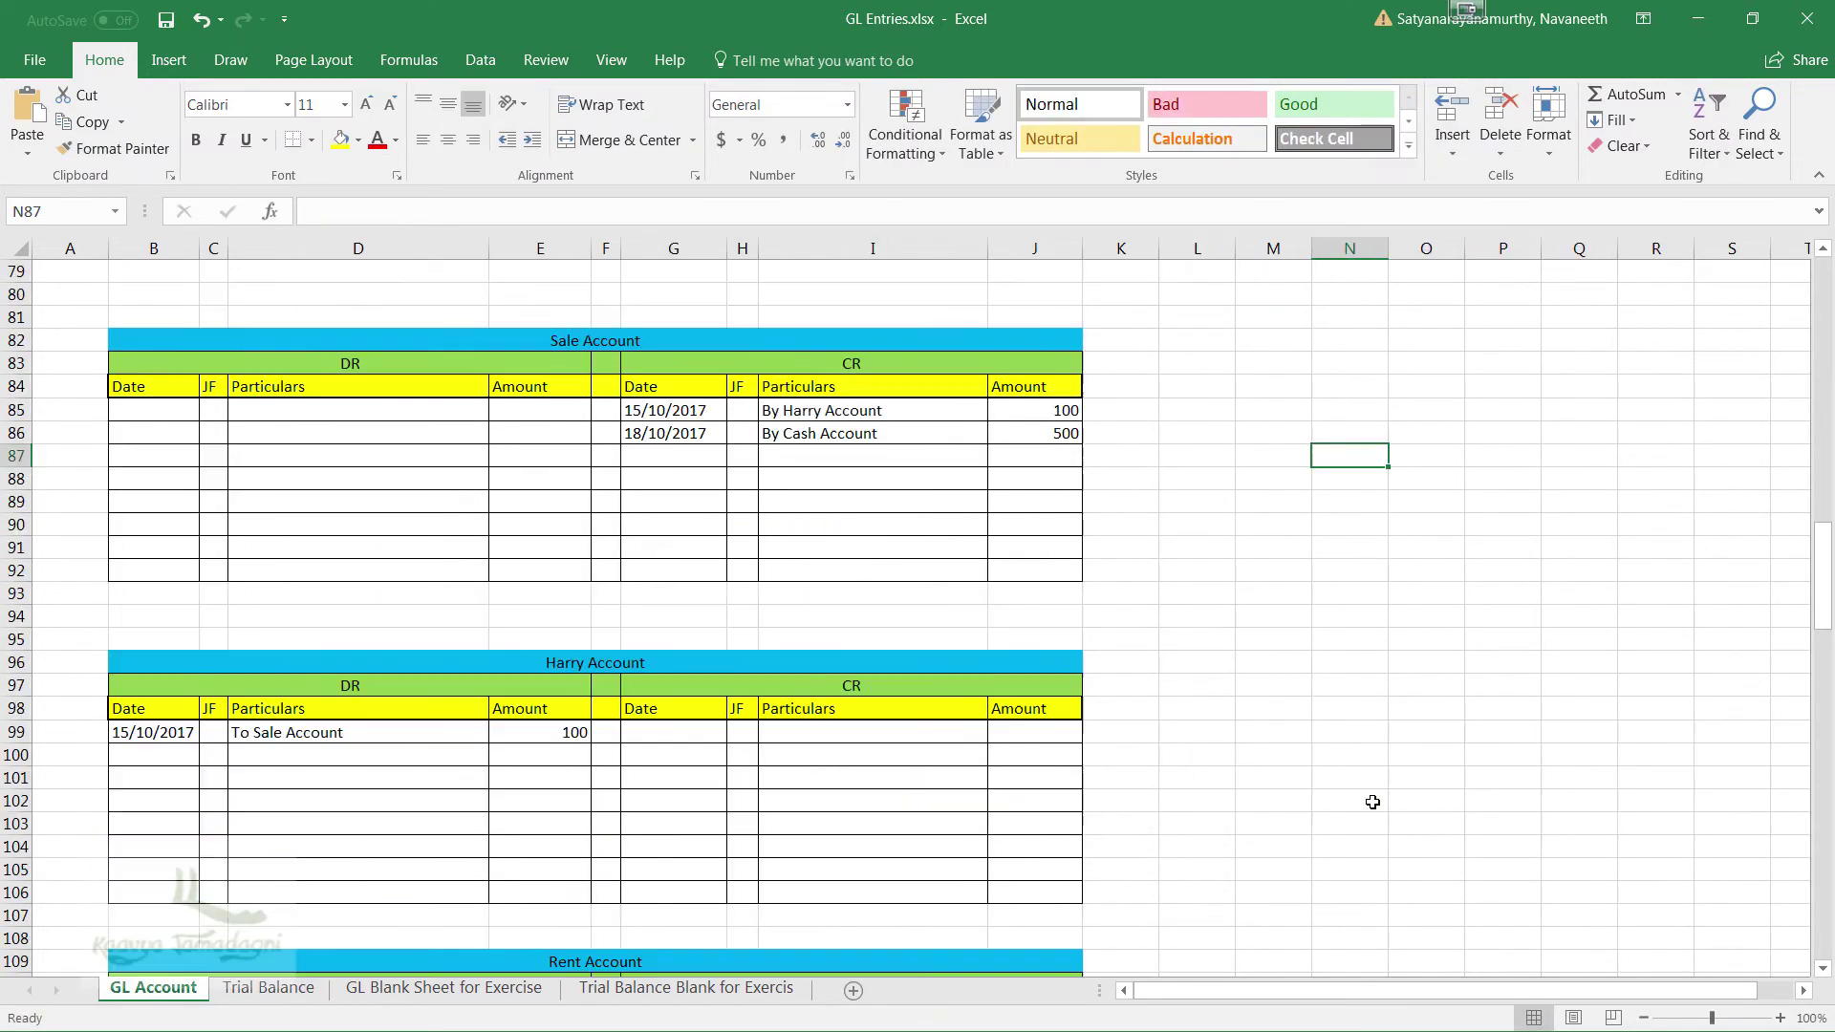
left_click(265, 988)
left_click(914, 478)
type("100")
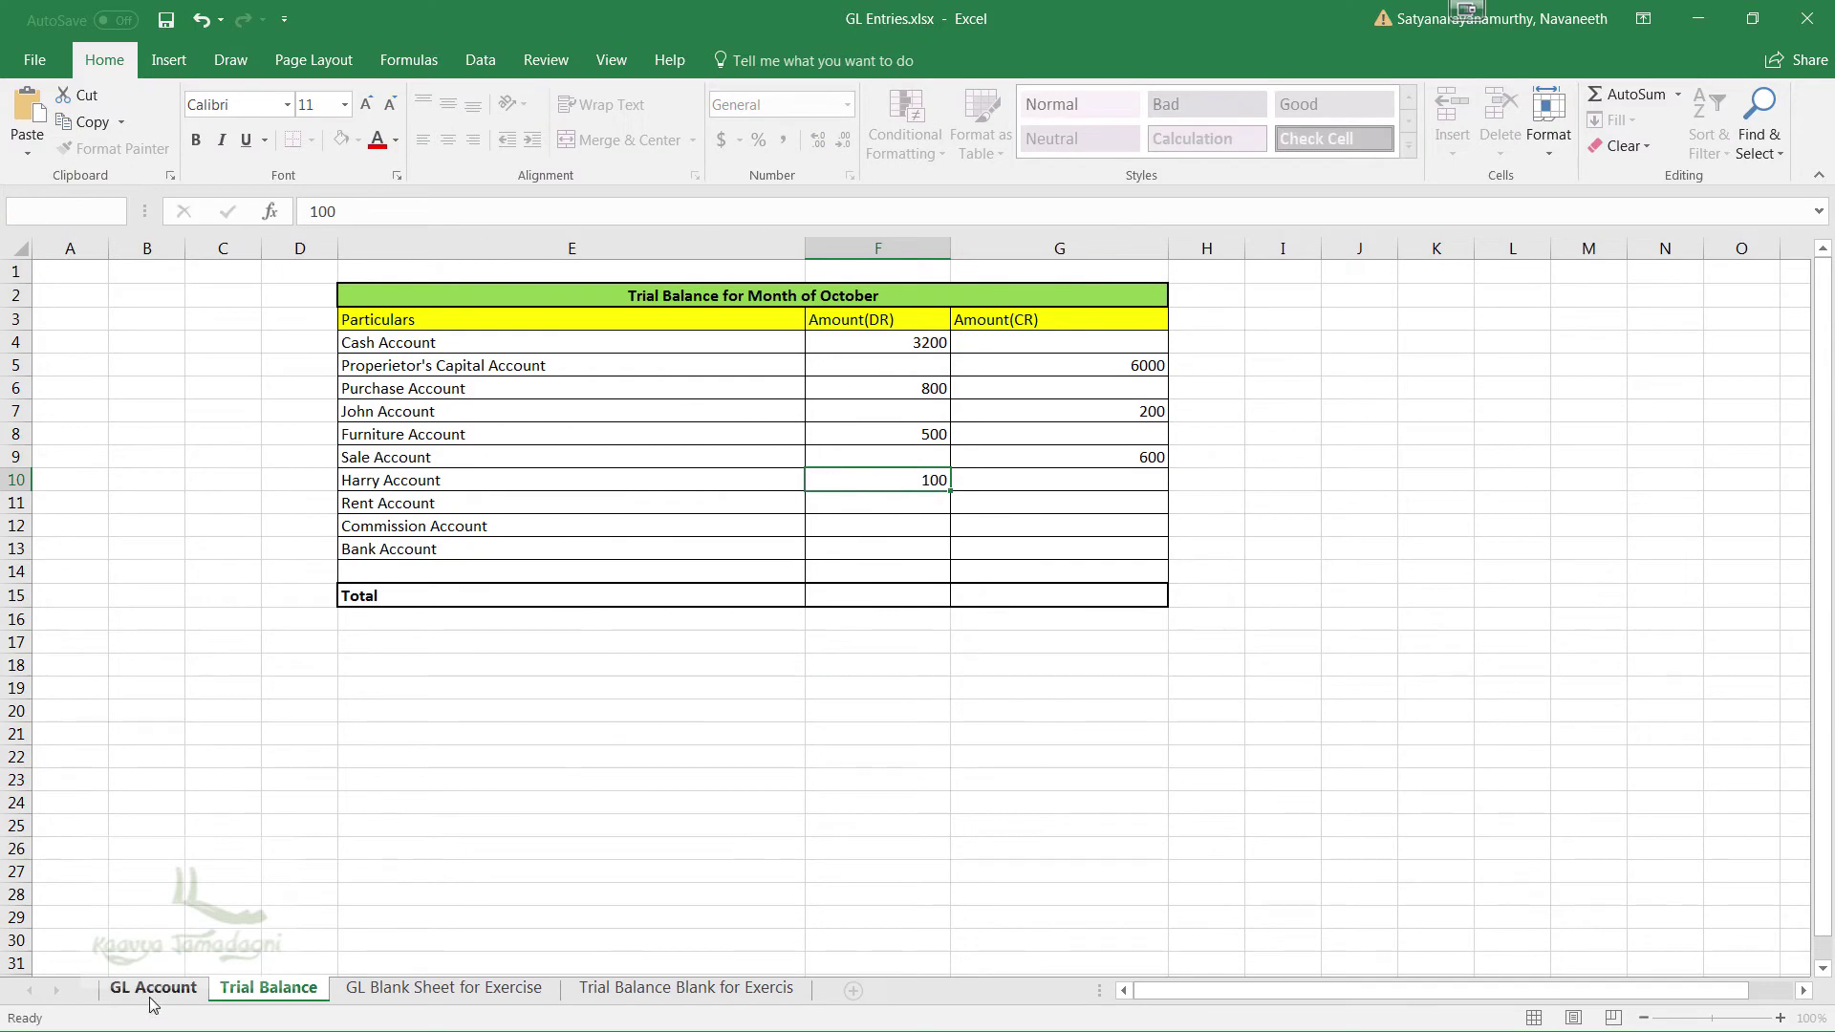
- Enter the Rent Account 2500 debit and Commission Account 650 credit from their ledgers
left_click(153, 988)
left_click(260, 988)
left_click(890, 503)
type("2500")
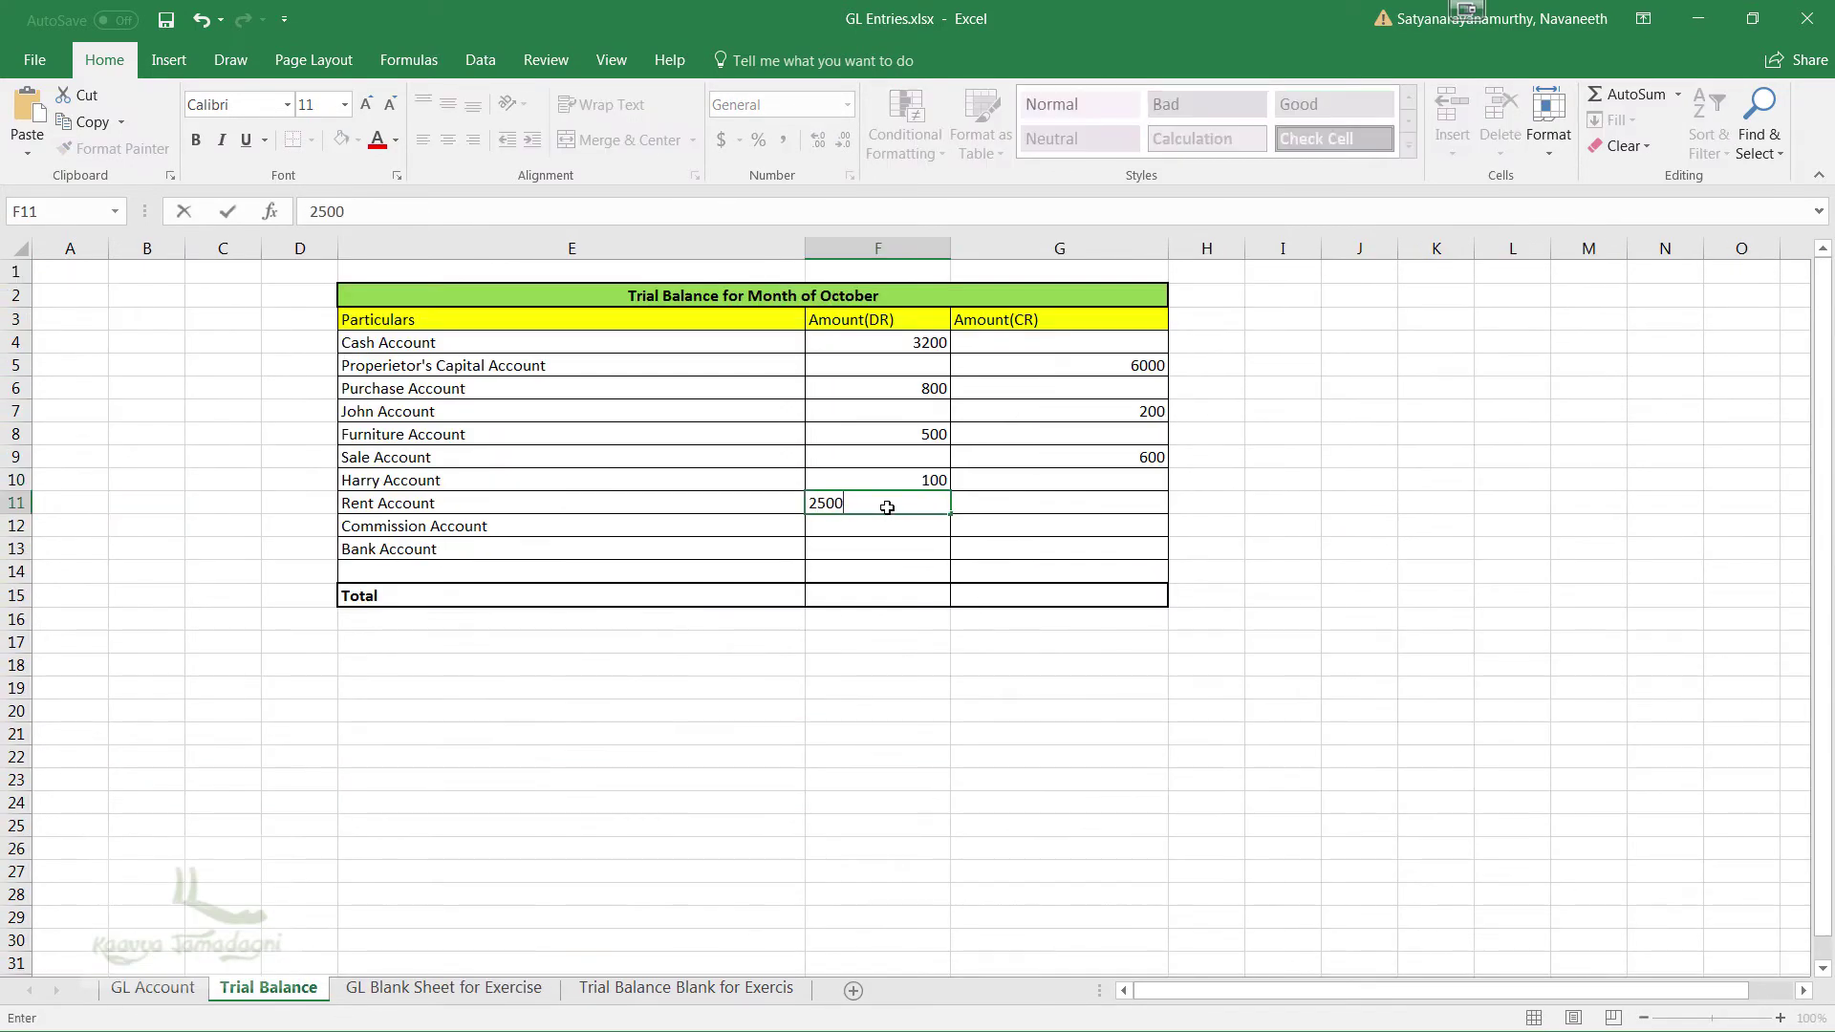
key("Return")
left_click(154, 987)
left_click(268, 987)
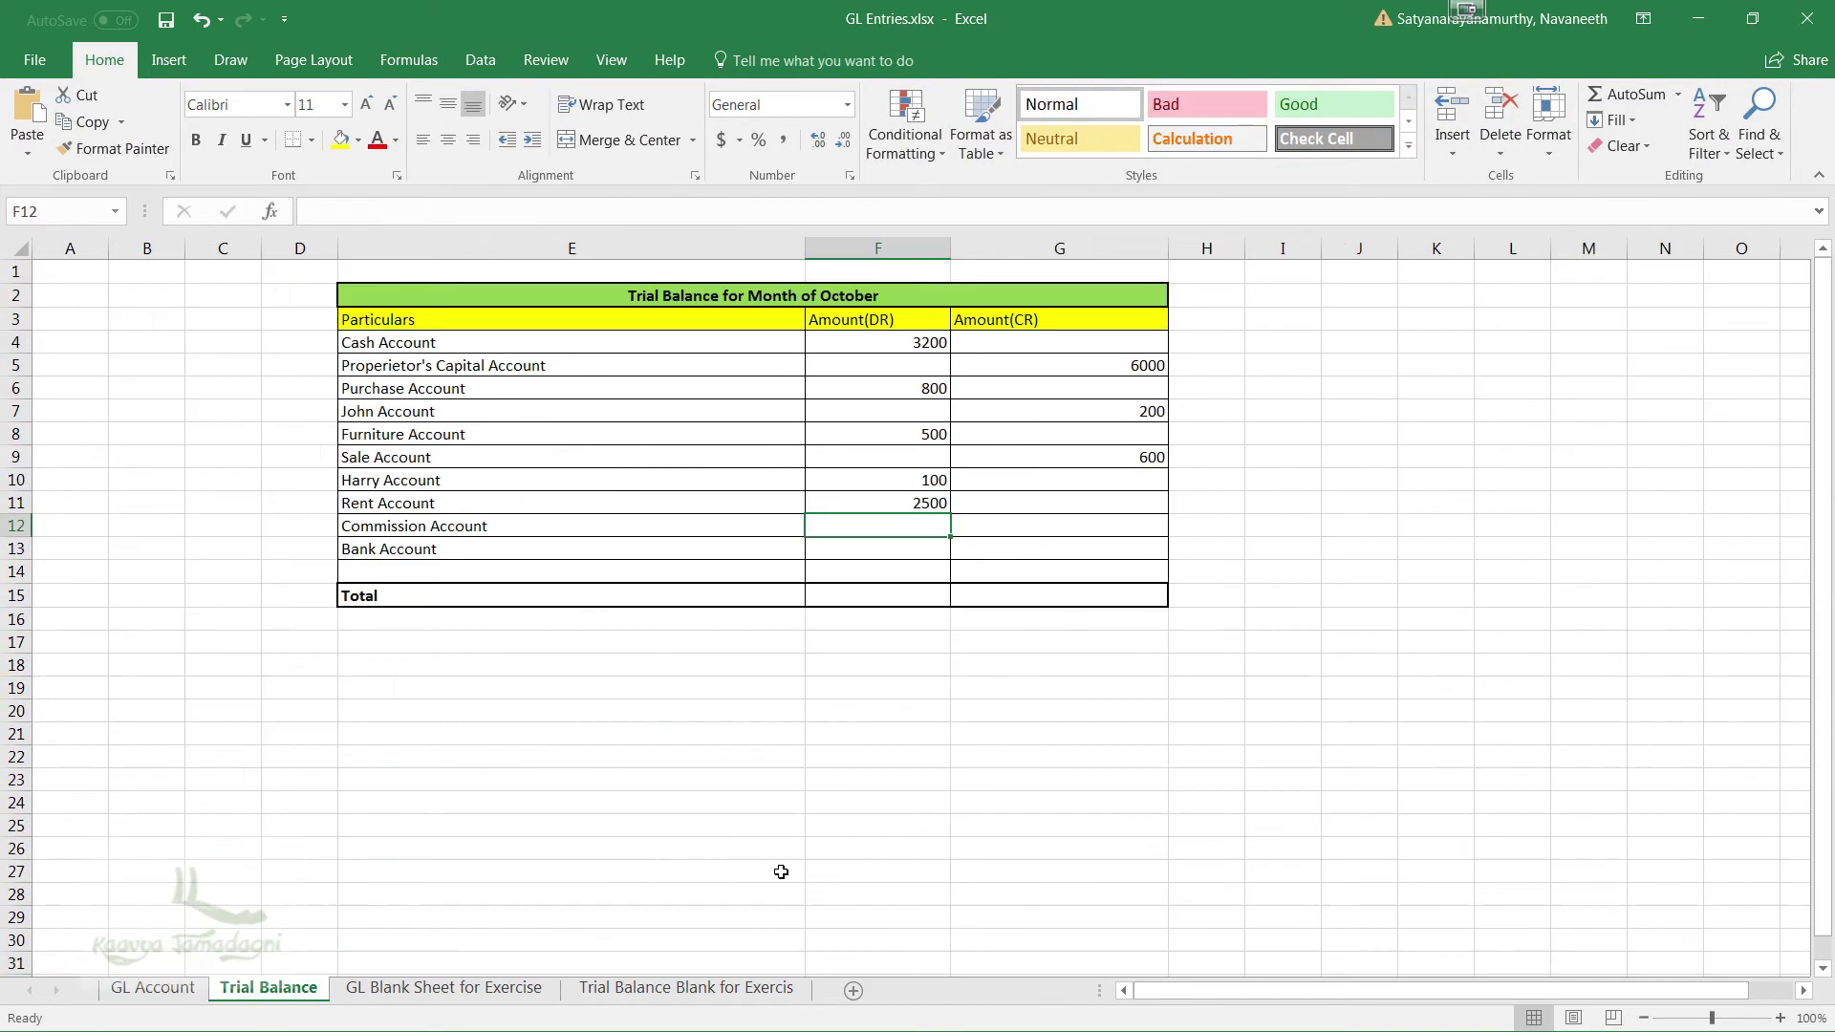
left_click(1086, 528)
type("650")
- Enter the Bank Account 350 debit from its ledger, completing the account rows
left_click(153, 988)
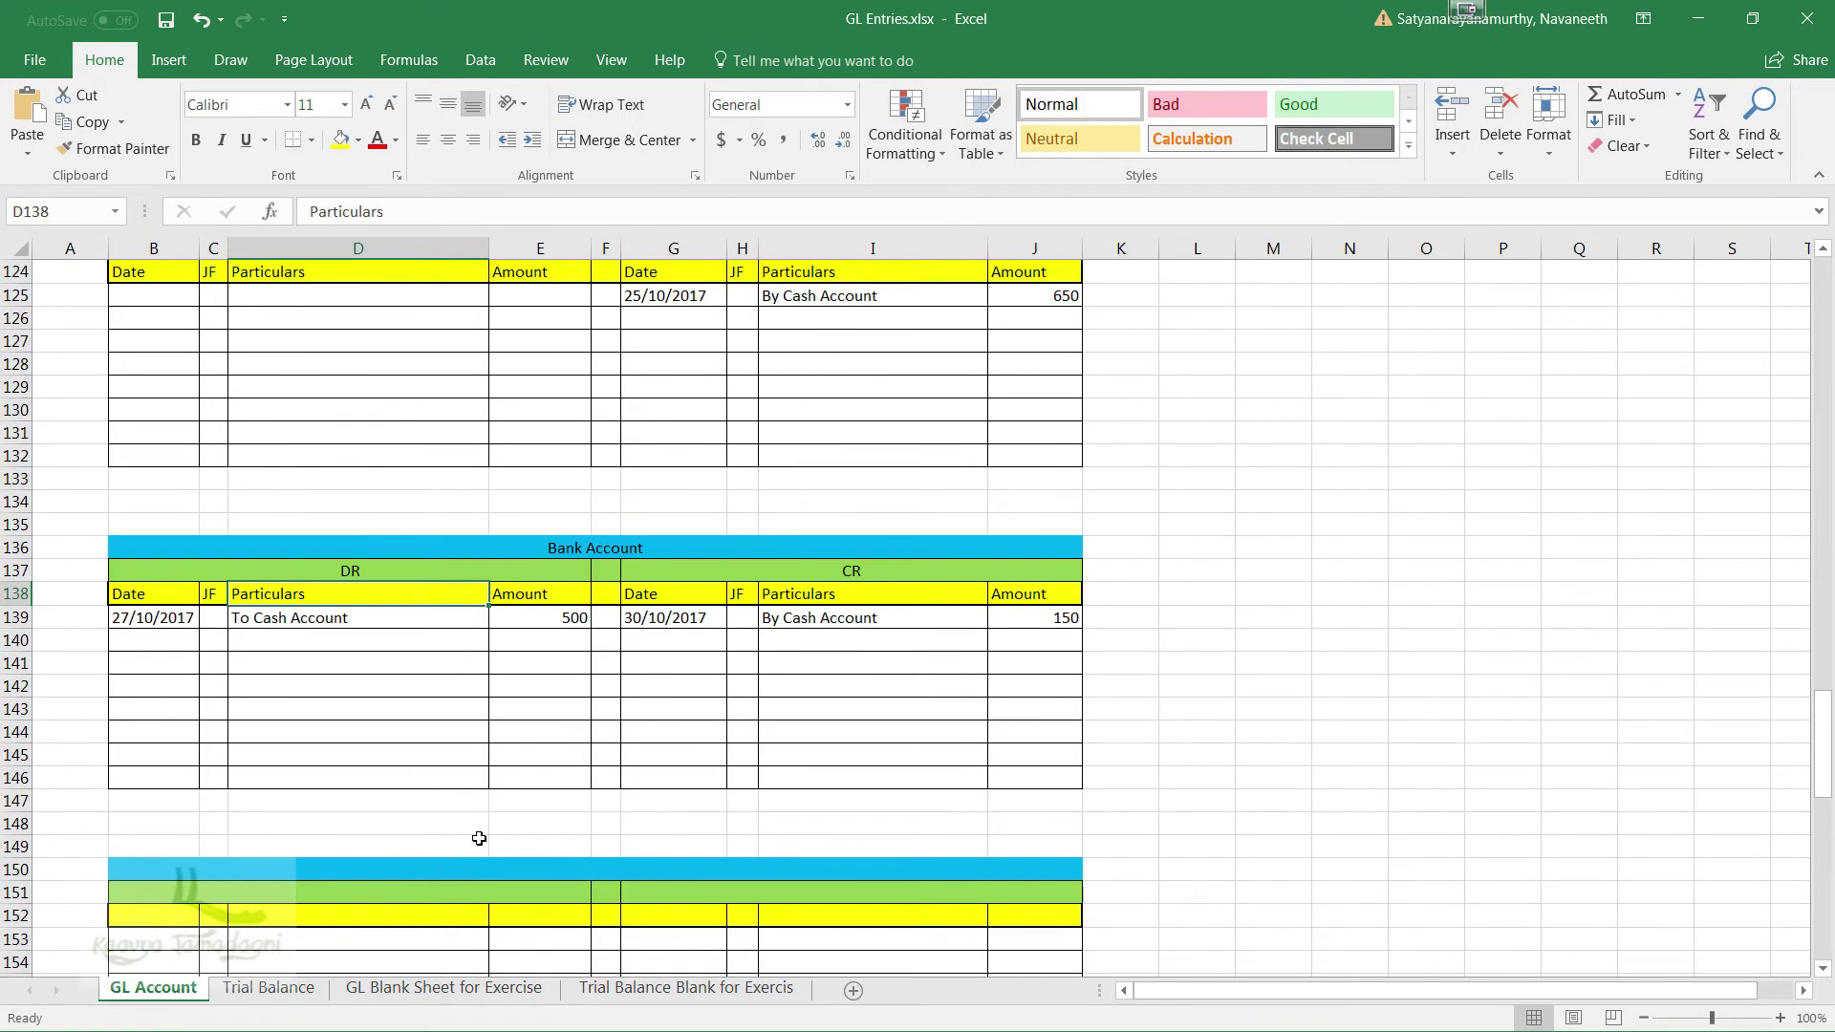
left_click(268, 987)
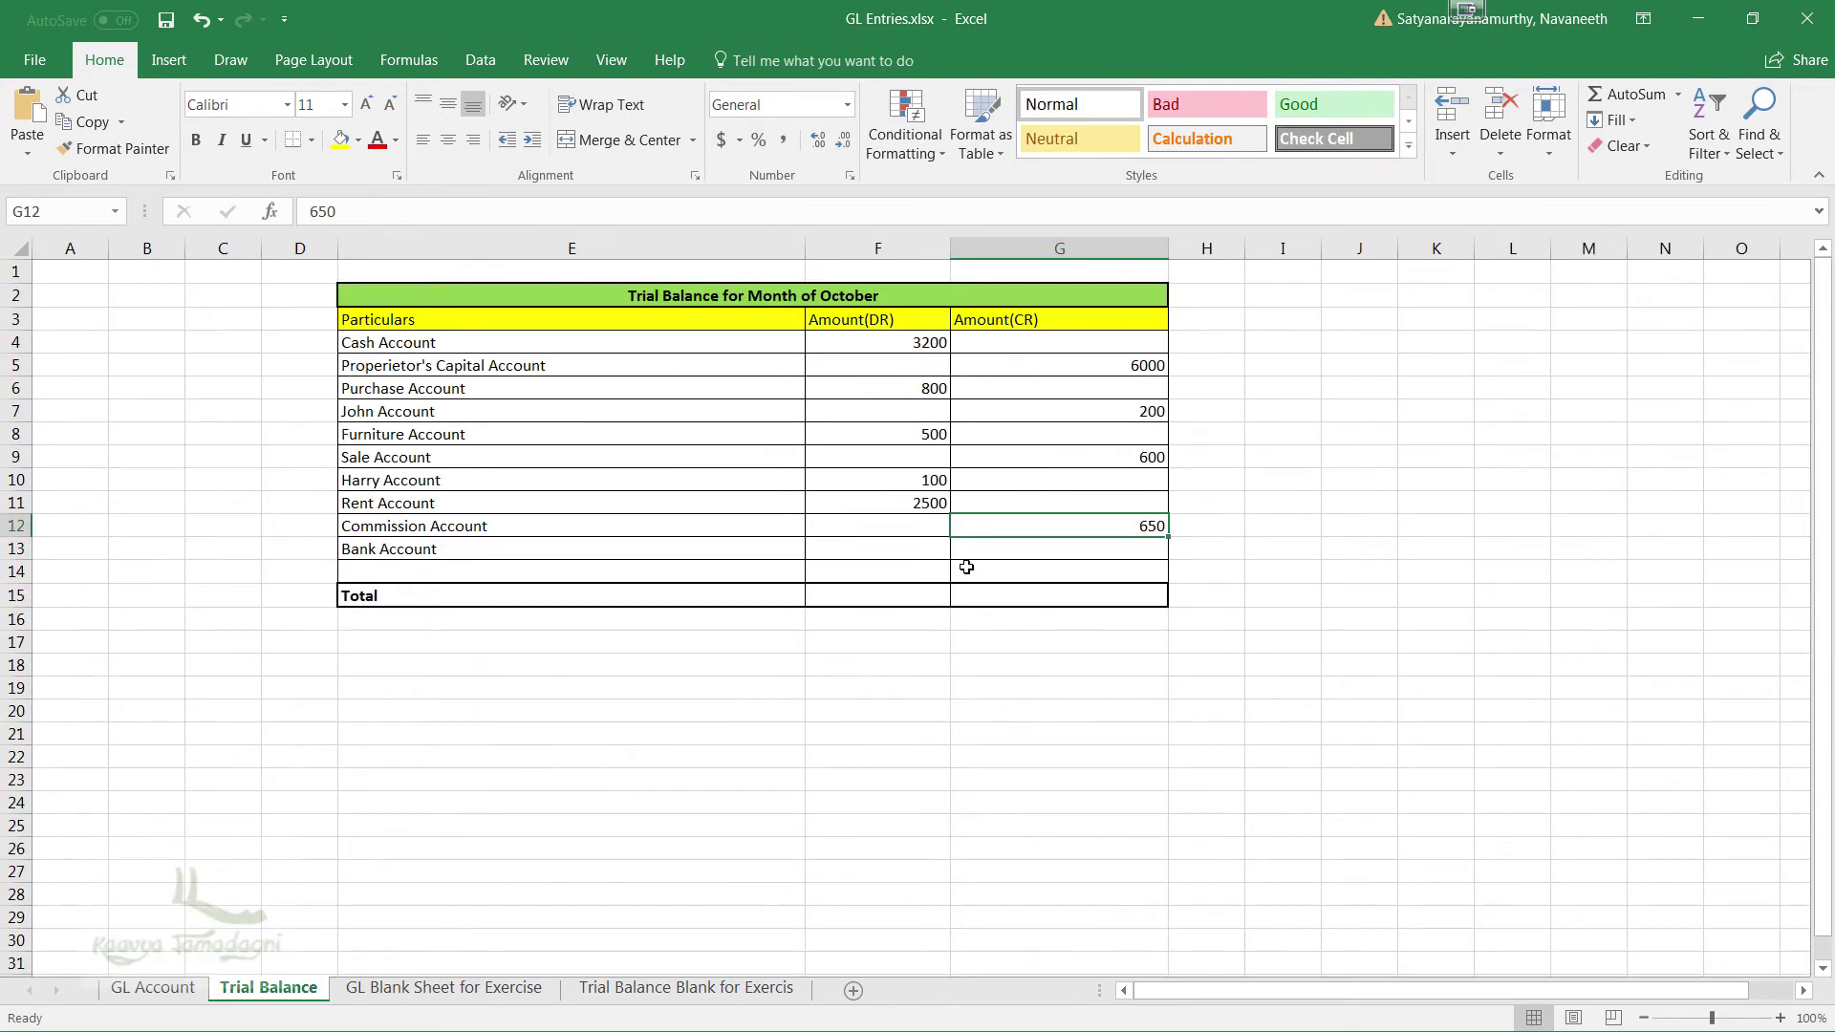
left_click(903, 549)
type("350")
key("Return")
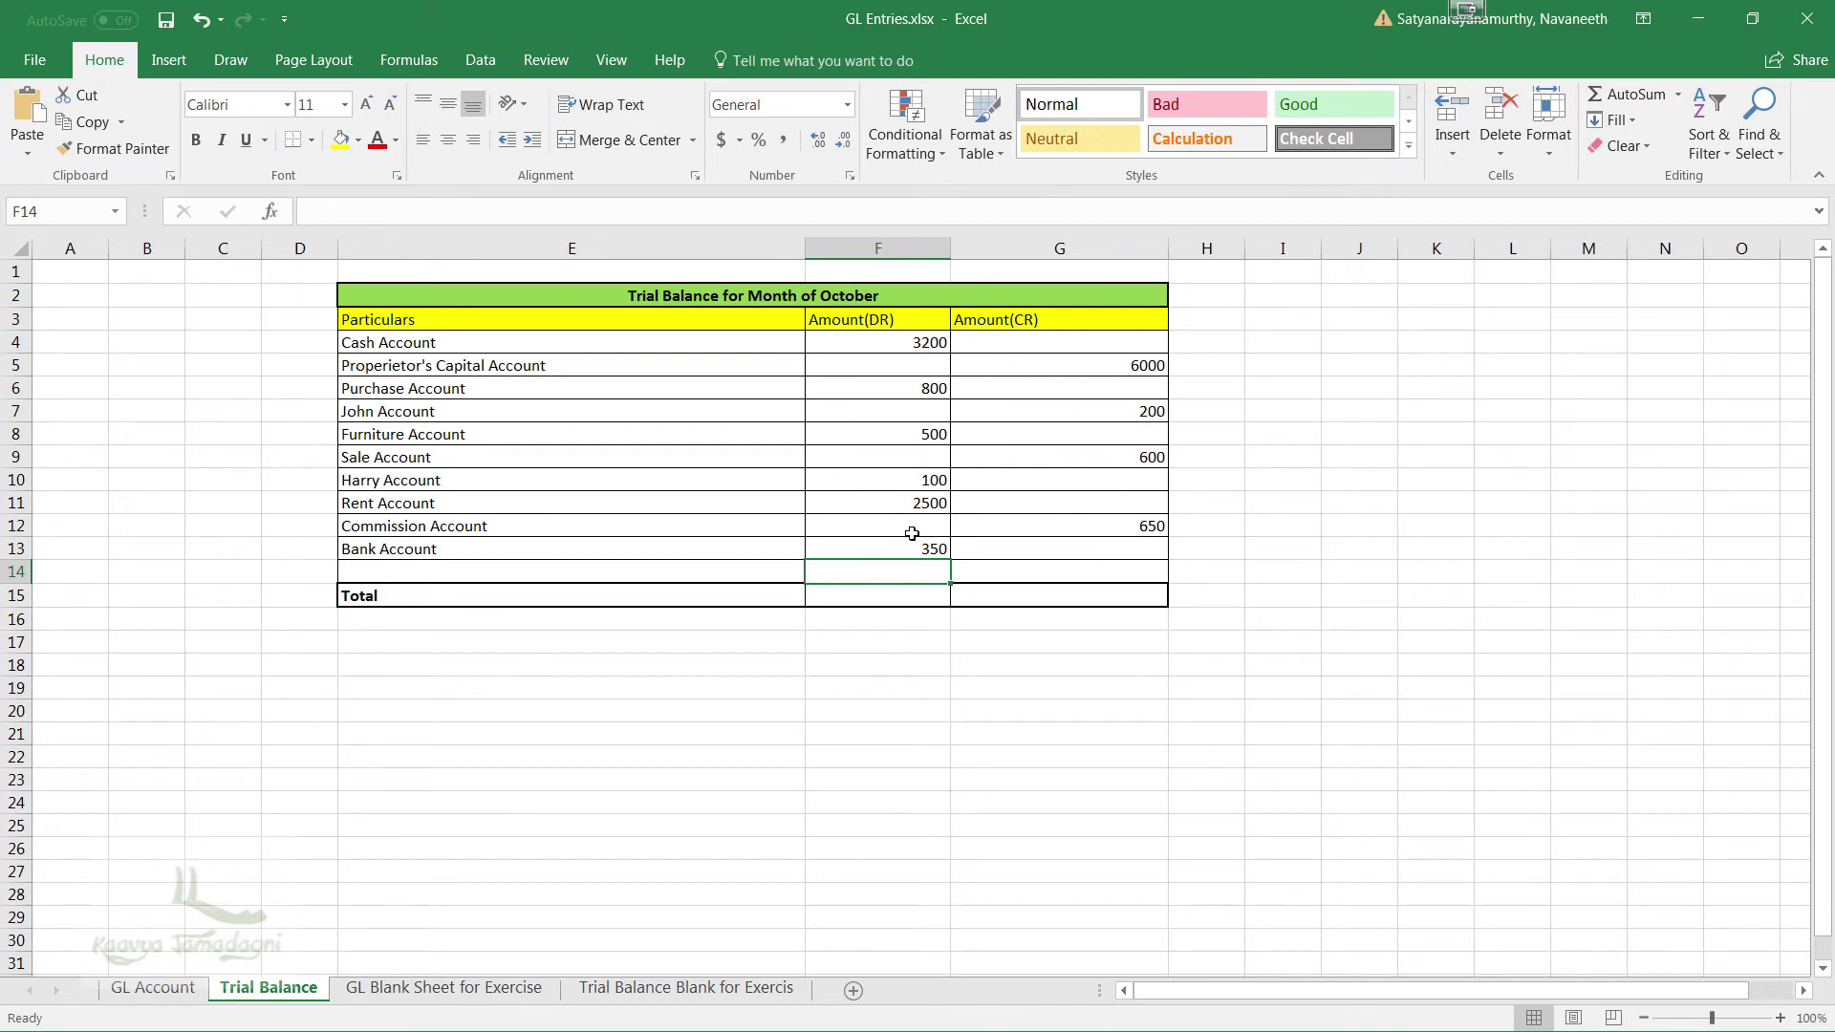
left_click(853, 687)
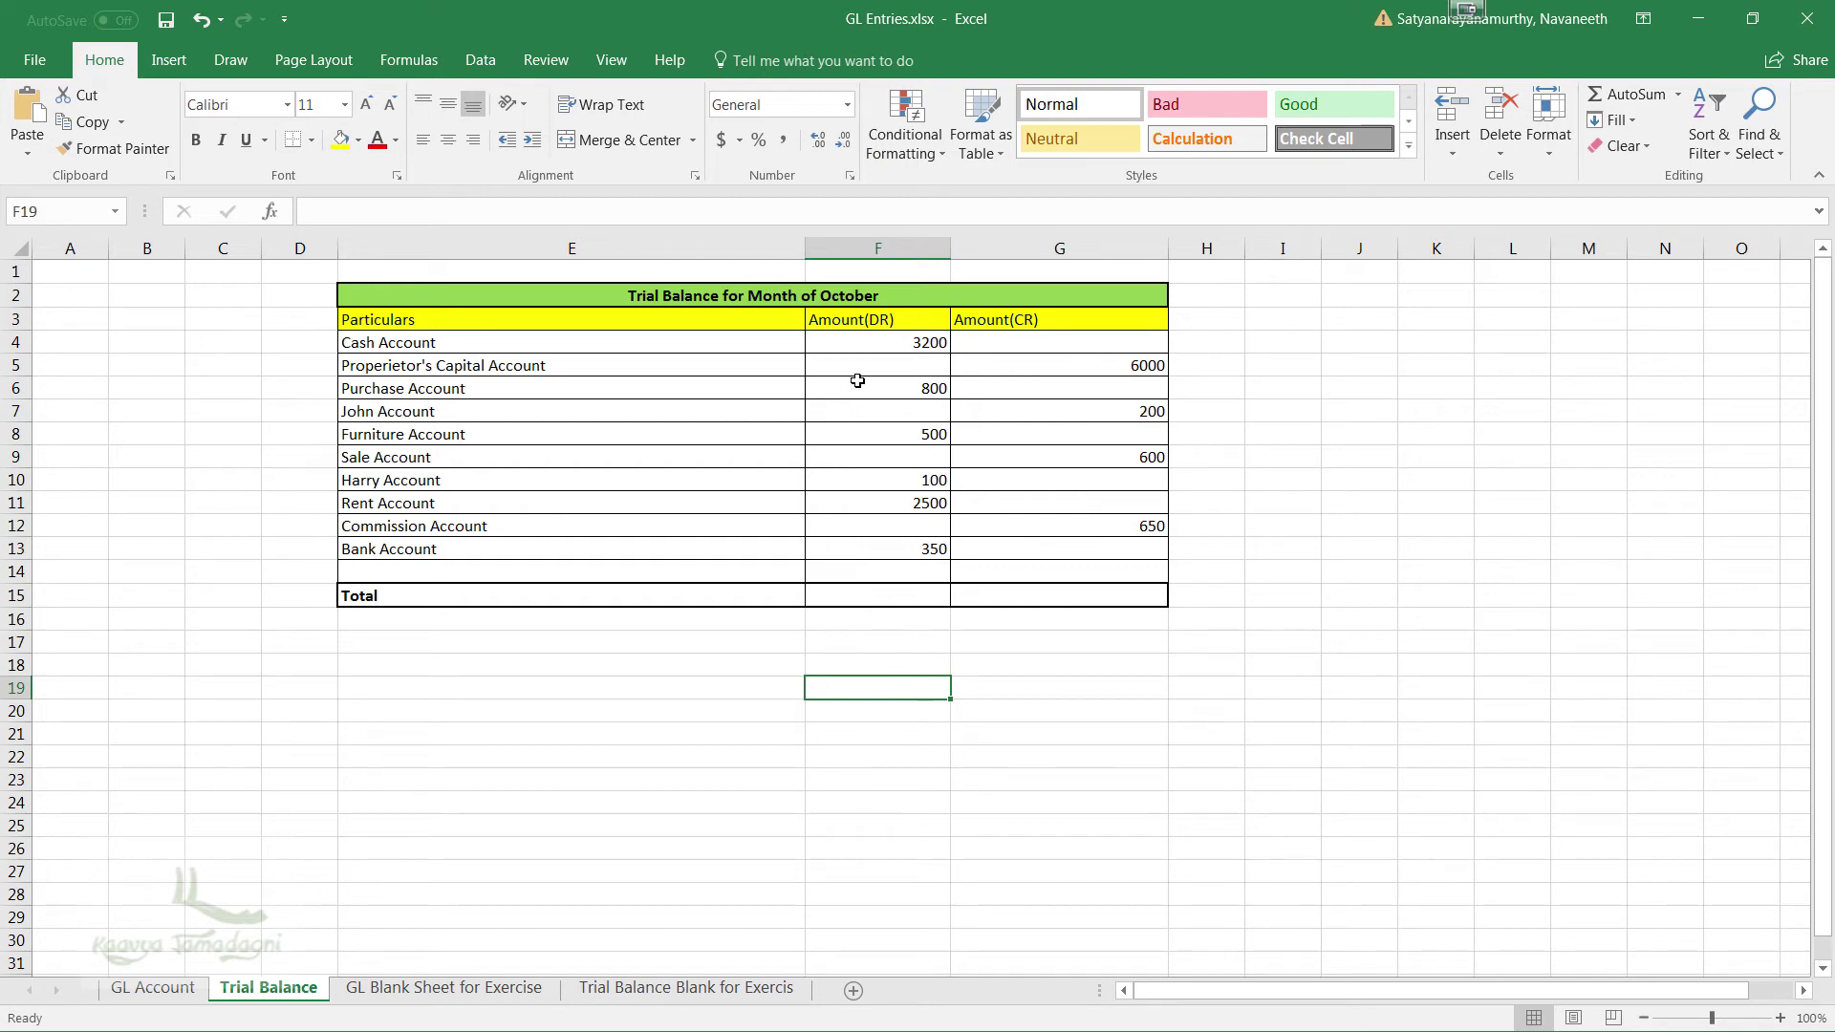
- Sum the debit and credit columns via the status bar and enter 7450 in F15 and G15
left_click_drag(885, 341, 884, 550)
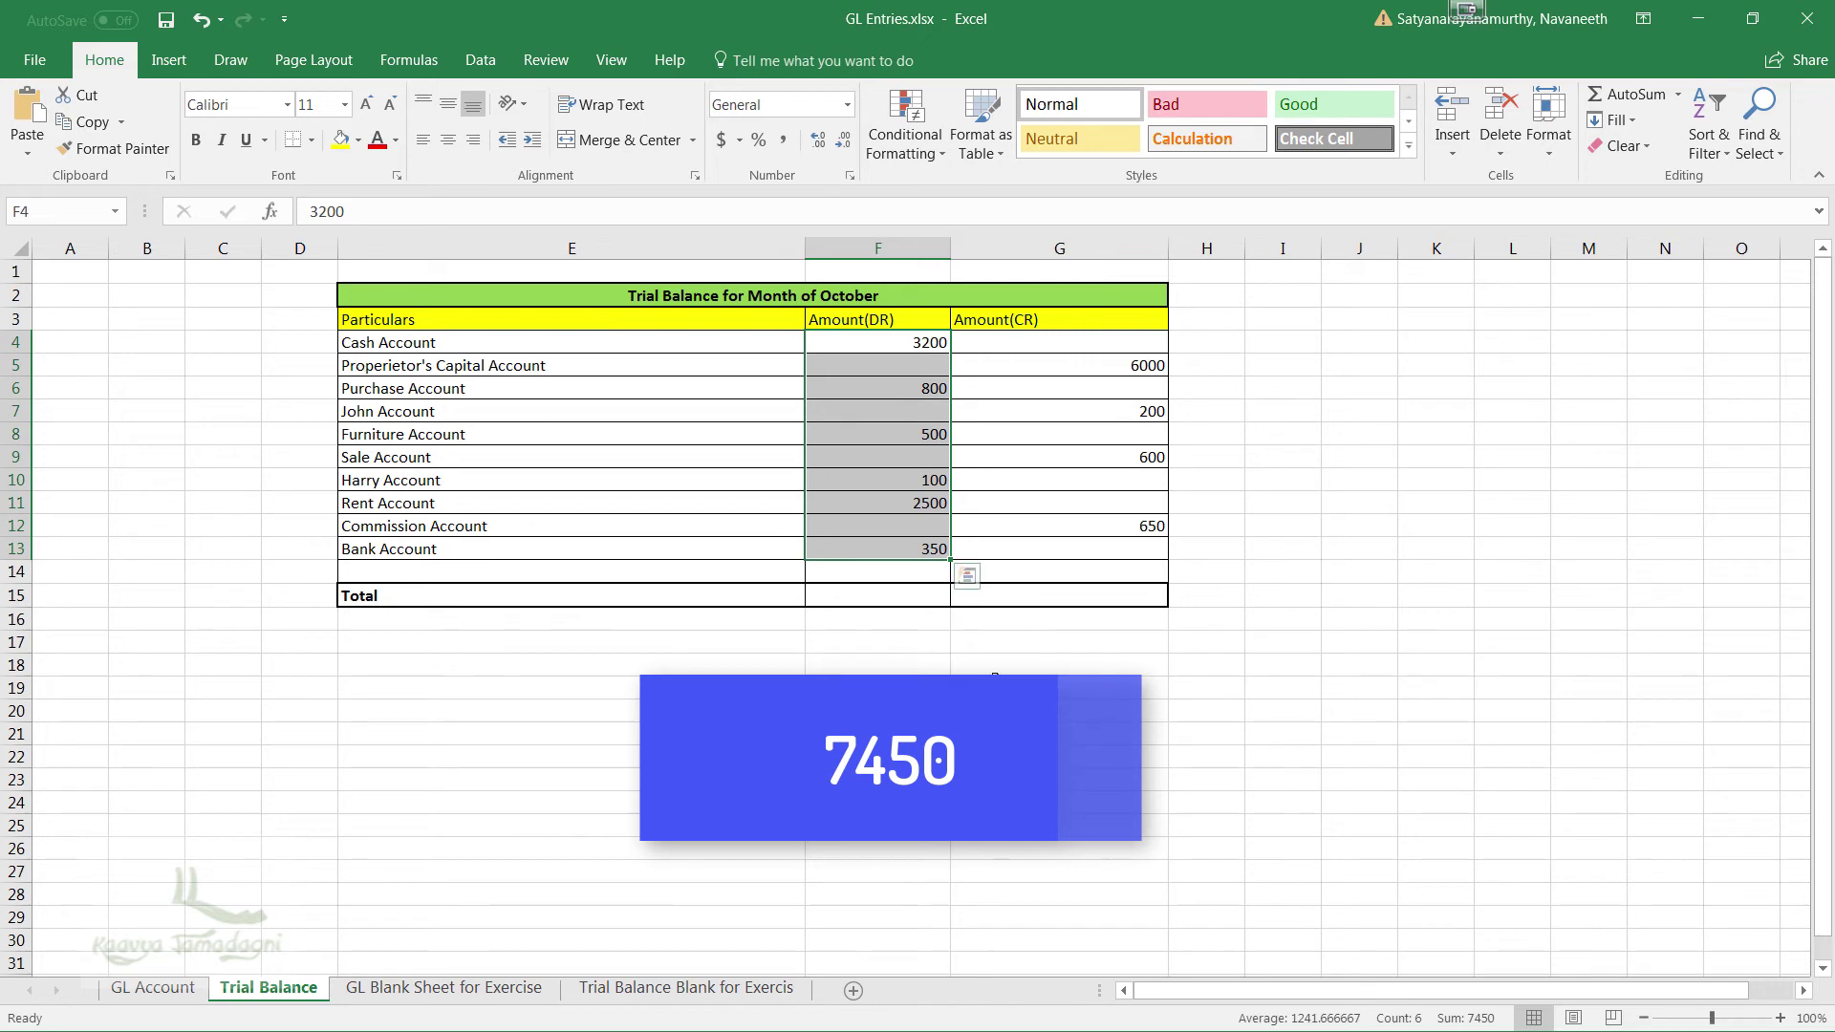
left_click(899, 596)
type("7")
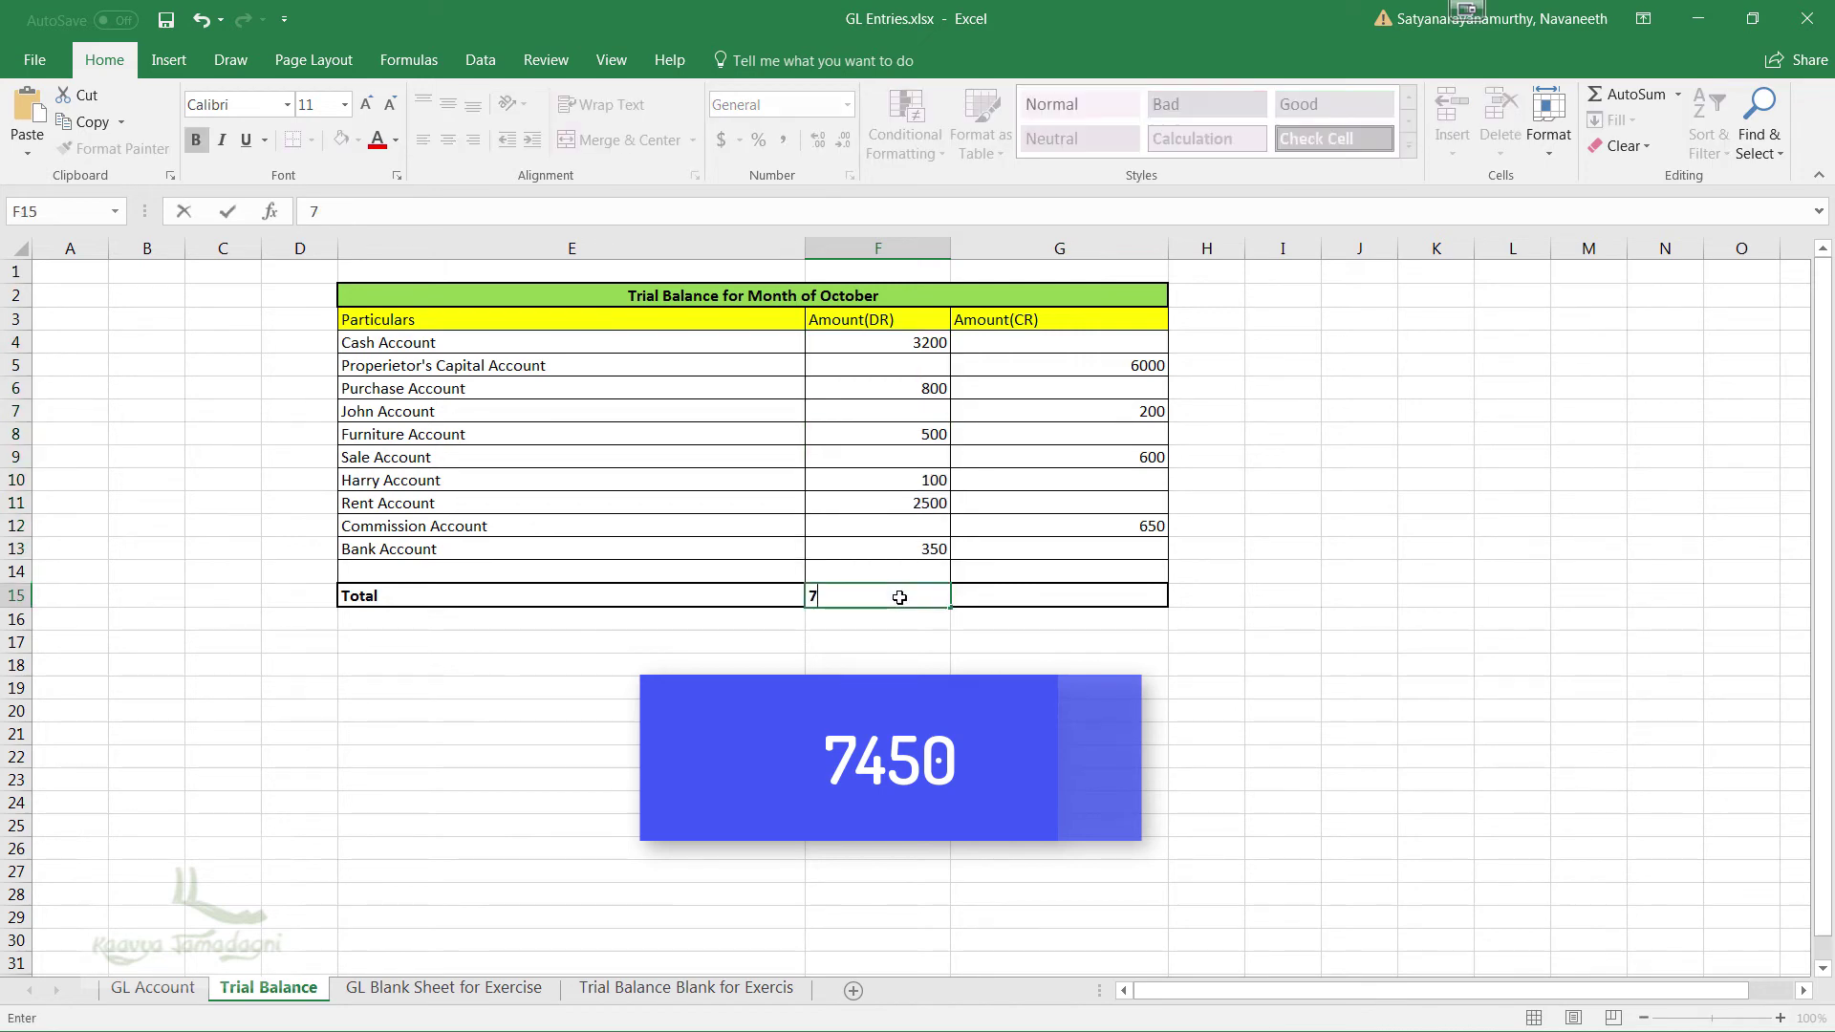
type("450")
left_click_drag(1131, 359, 1118, 523)
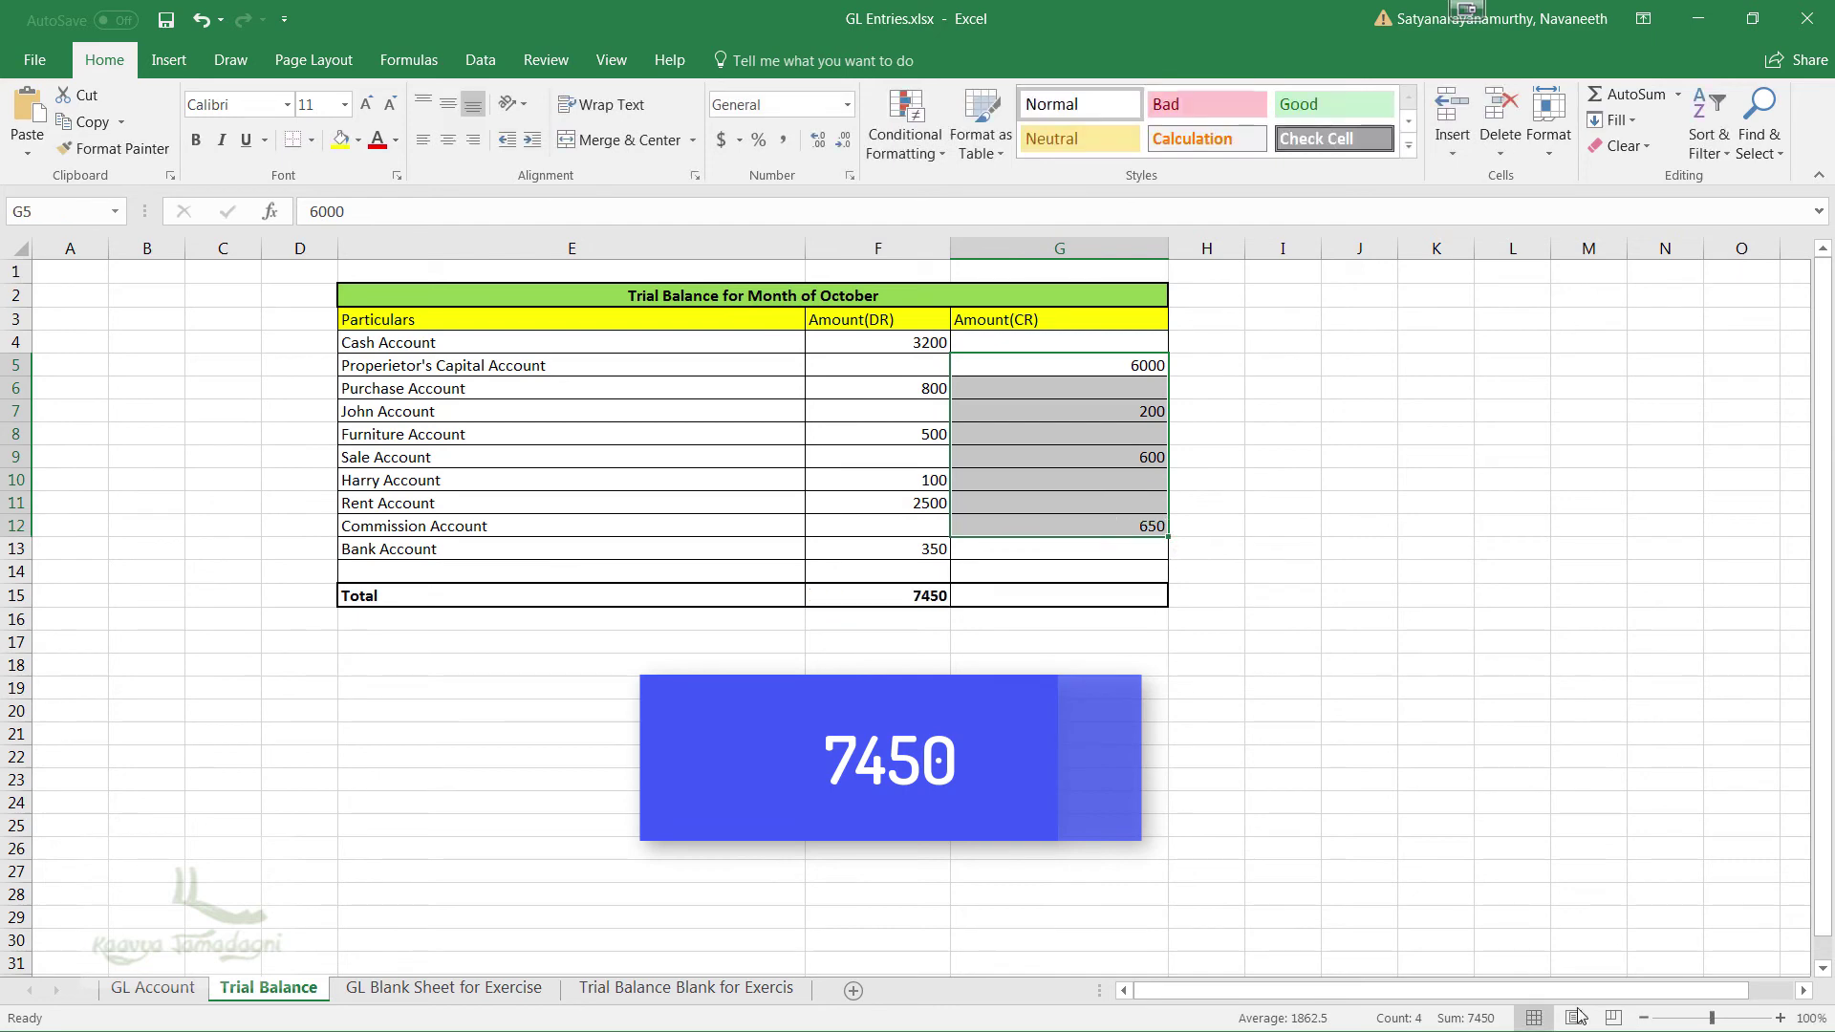
left_click(1093, 597)
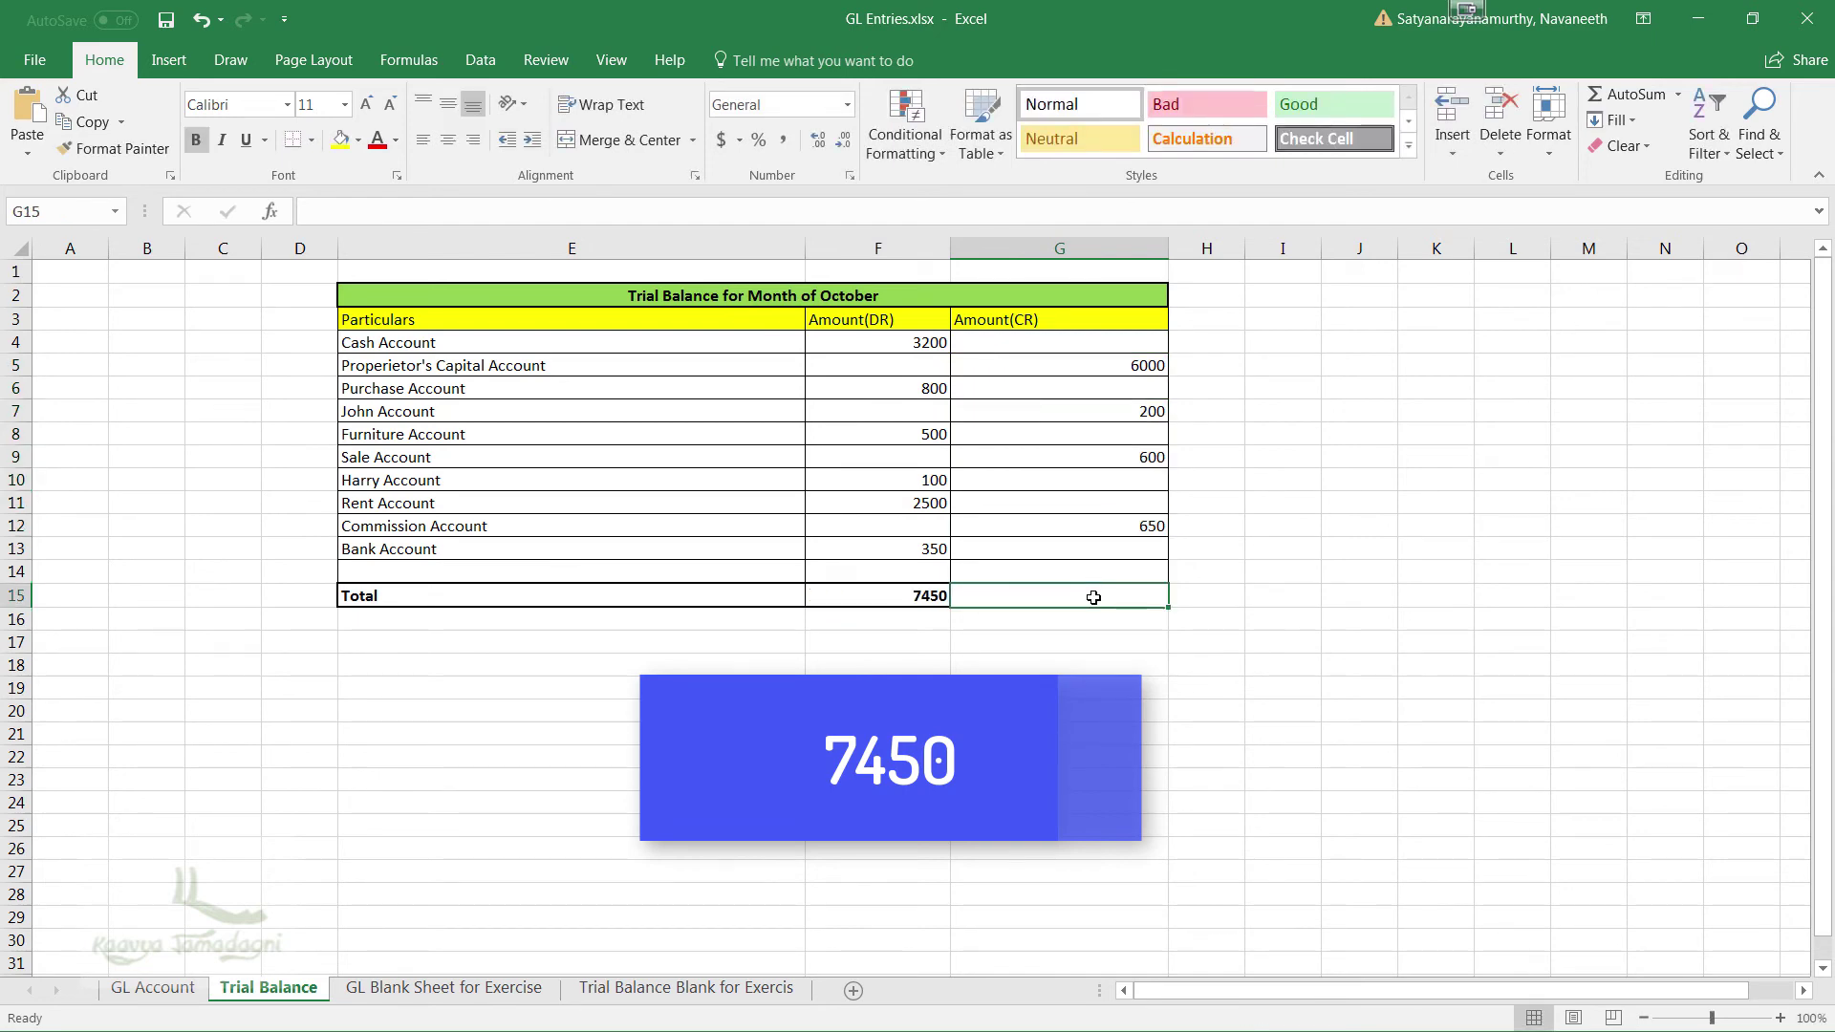
type("7450")
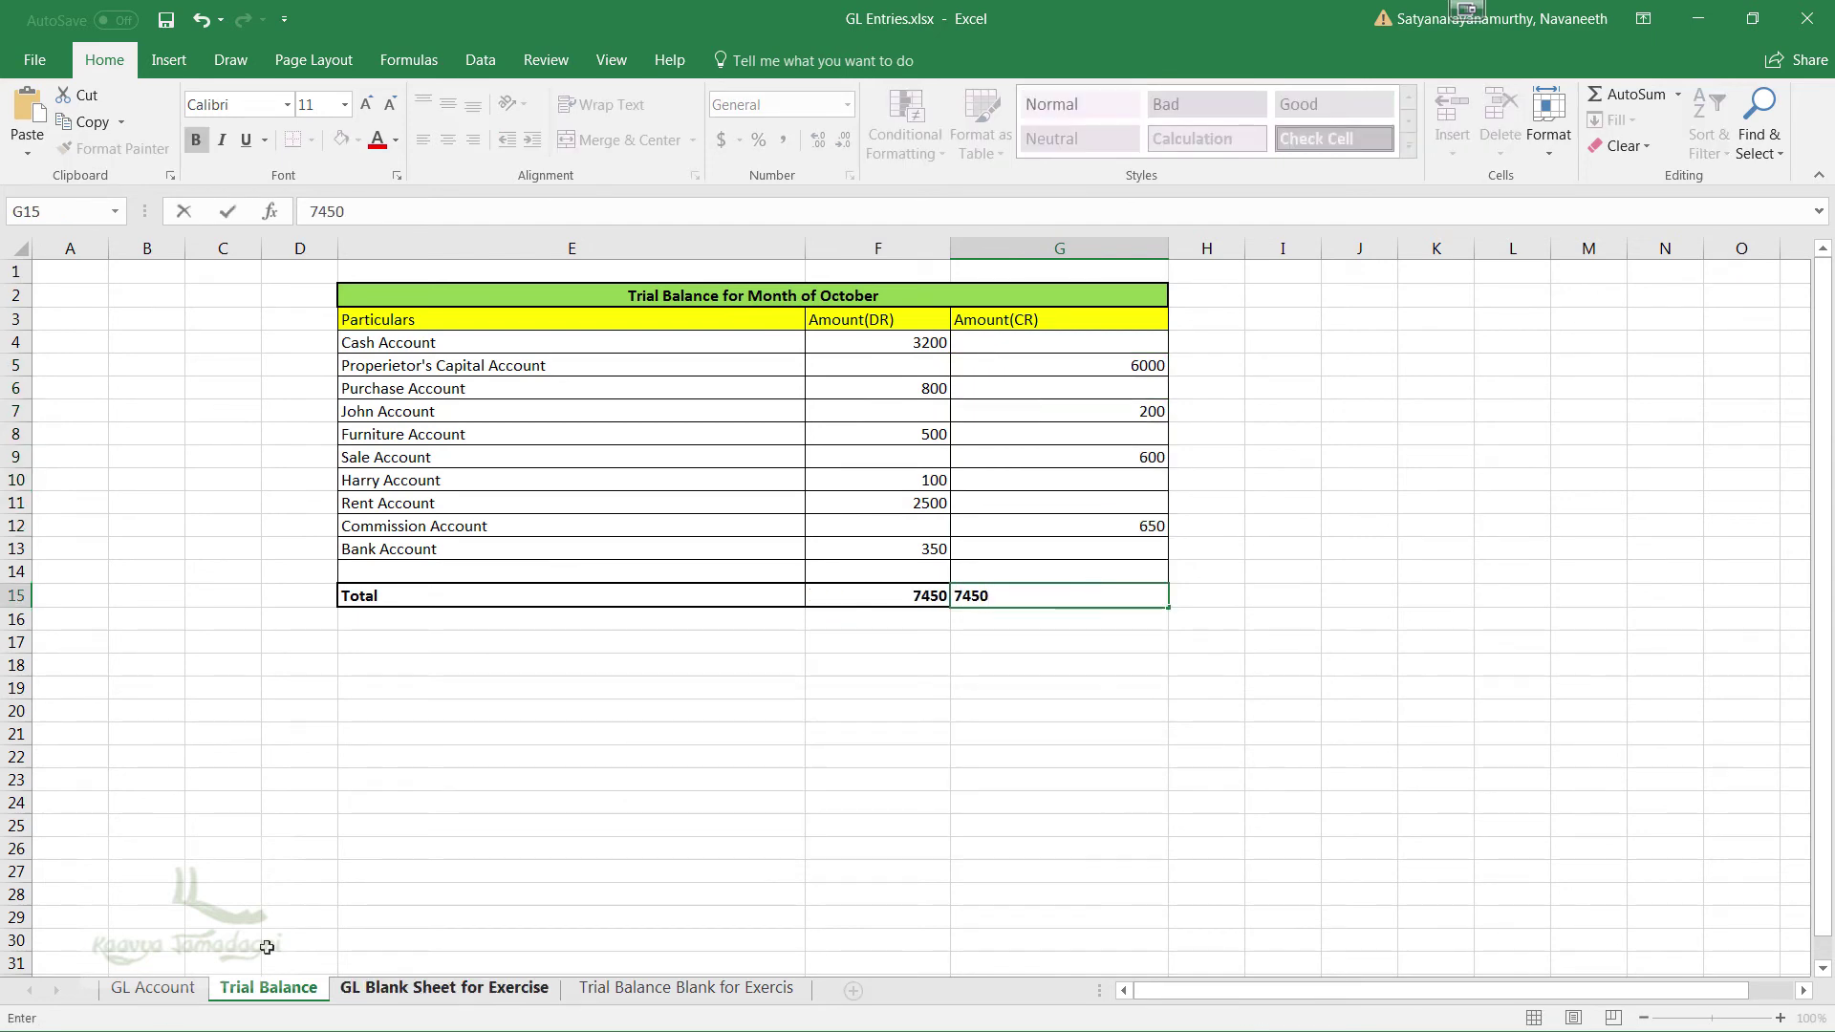
left_click(1283, 803)
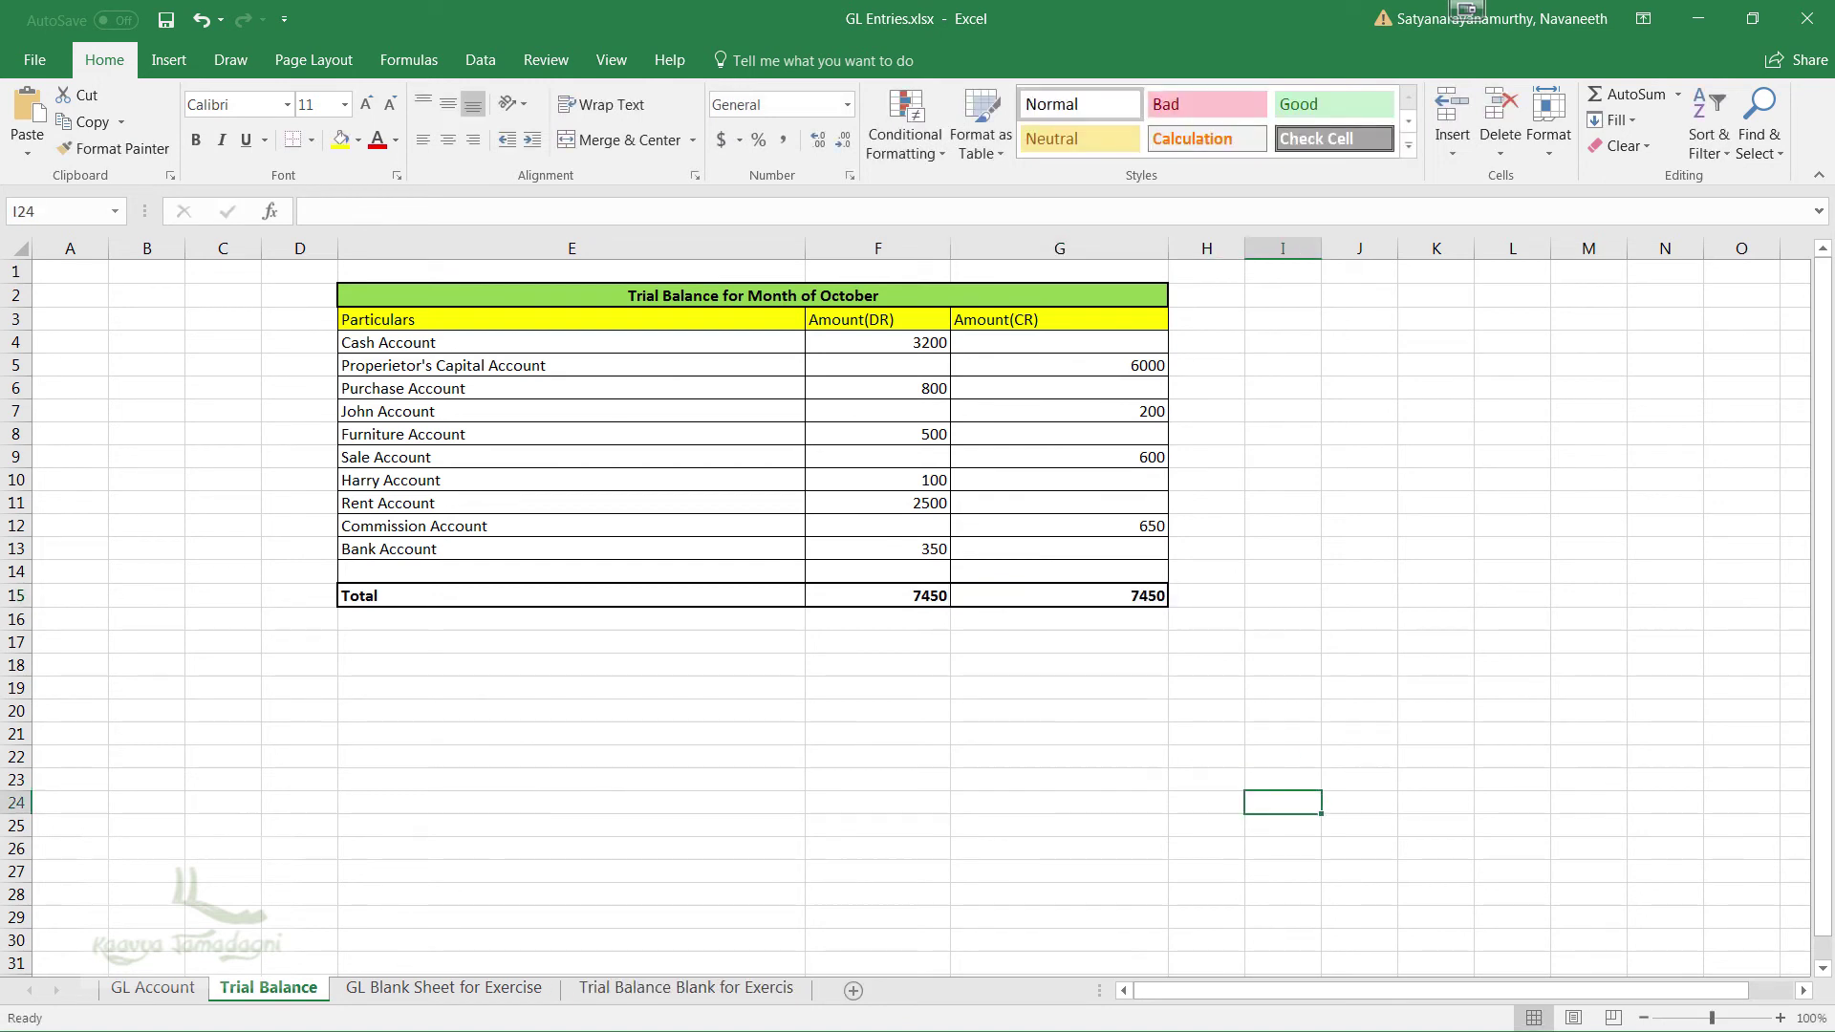